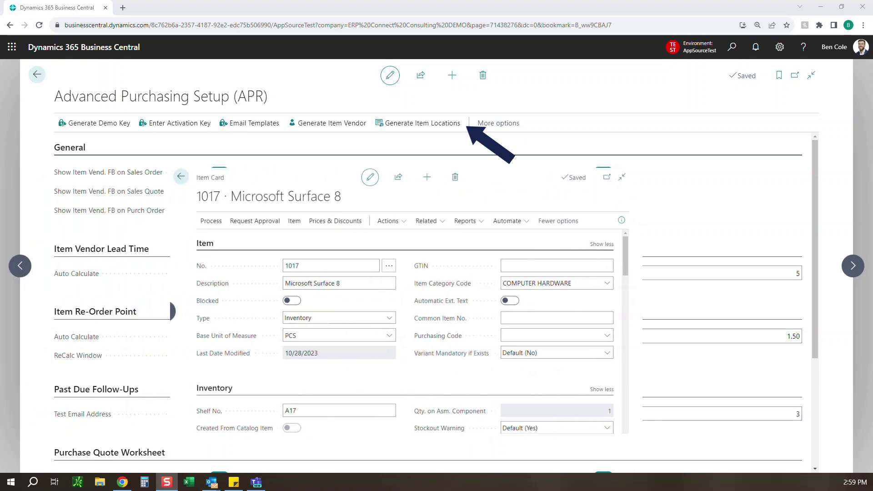
# View the stockkeeping units of item 1017, Microsoft Surface 8, and close the view
pyautogui.click(431, 221)
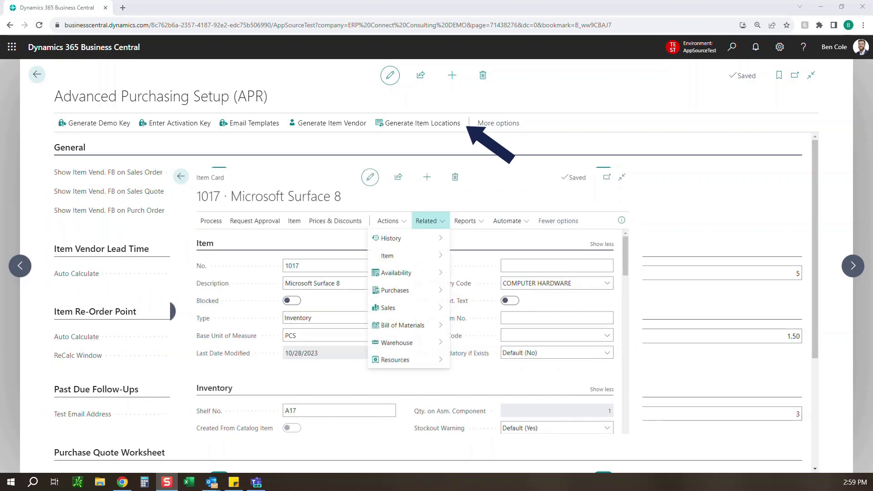
pyautogui.moveTo(397, 343)
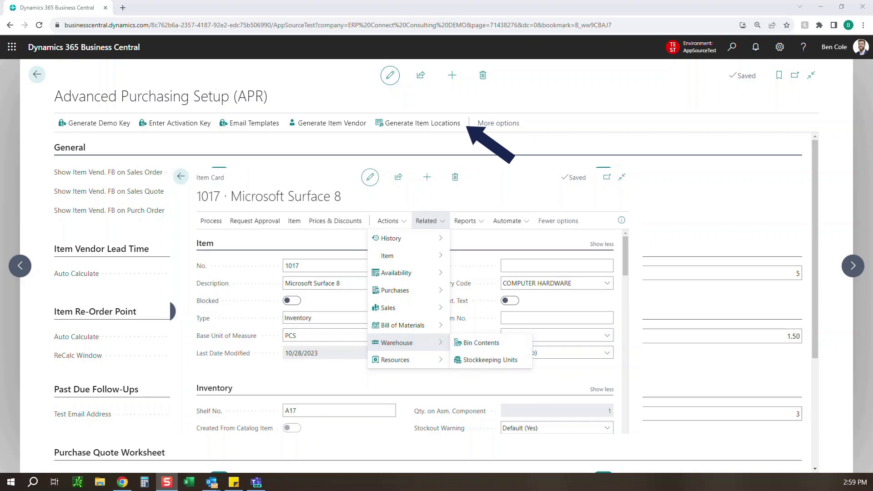
pyautogui.click(491, 359)
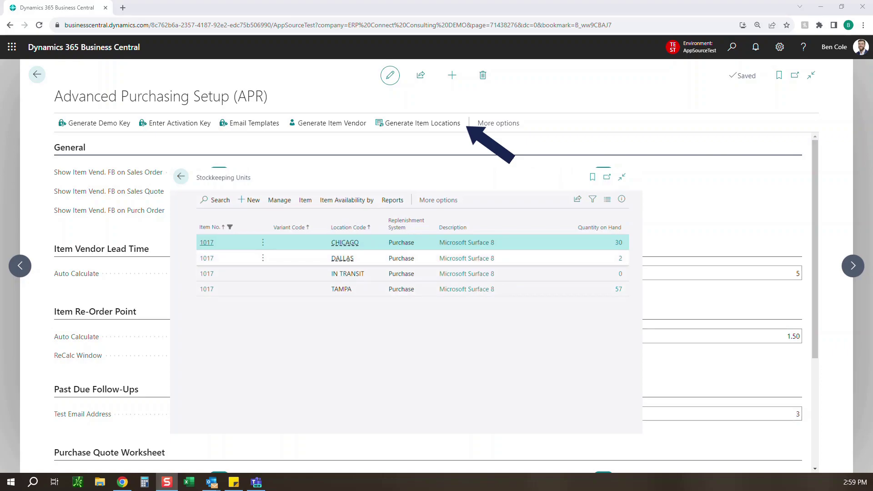
pyautogui.press('Escape')
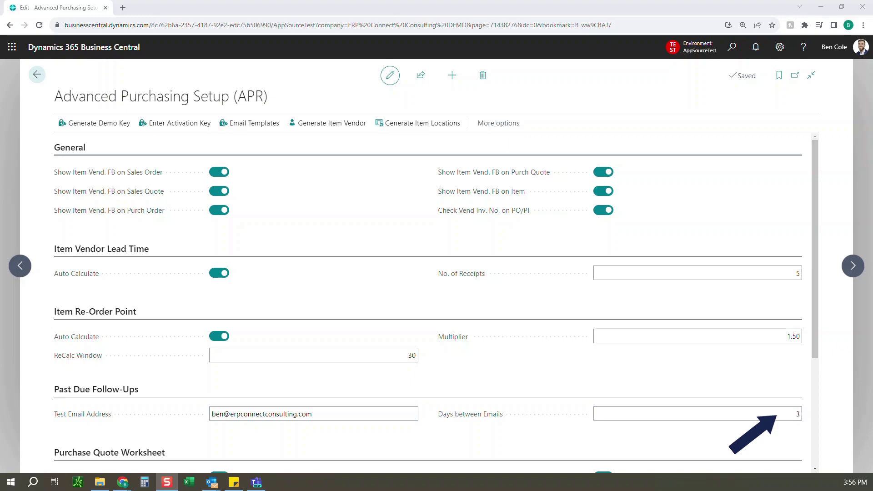
# Review the remaining purchasing setup settings and the Past Due (PD) email template, then return to the setup page
pyautogui.scroll(-4, 436, 306)
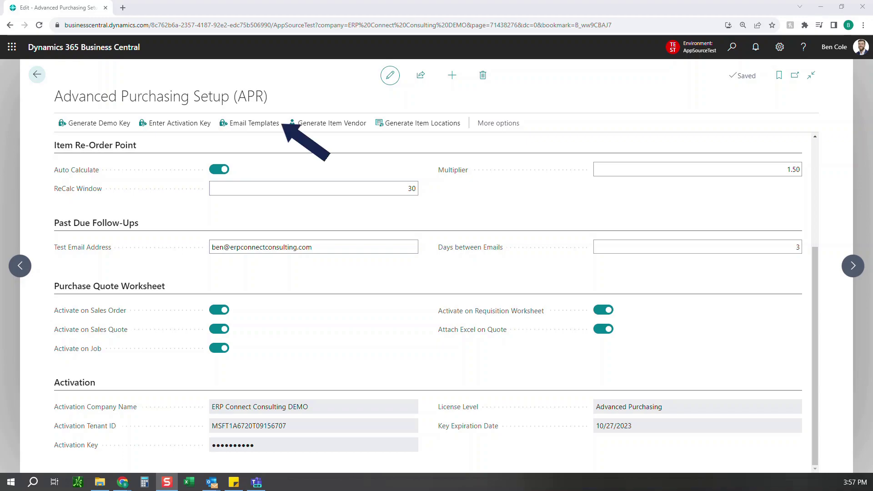
pyautogui.scroll(4, 436, 304)
pyautogui.click(254, 123)
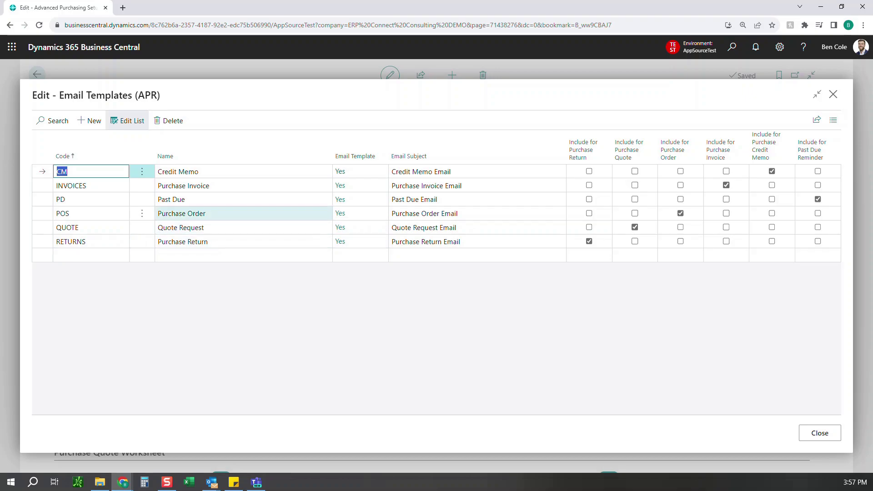
pyautogui.click(340, 200)
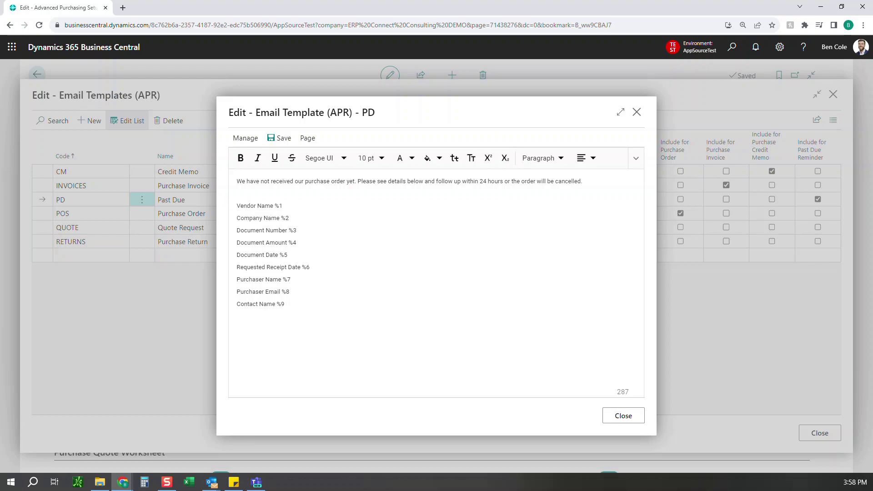
pyautogui.click(624, 416)
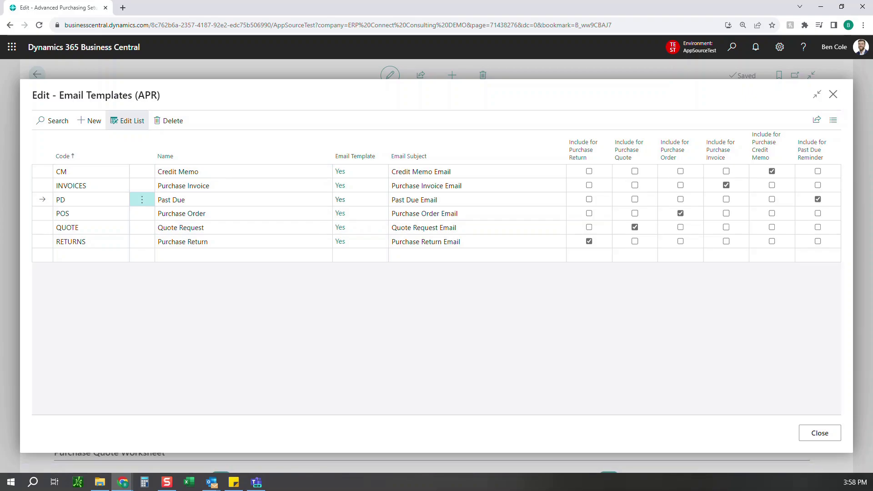
pyautogui.click(820, 433)
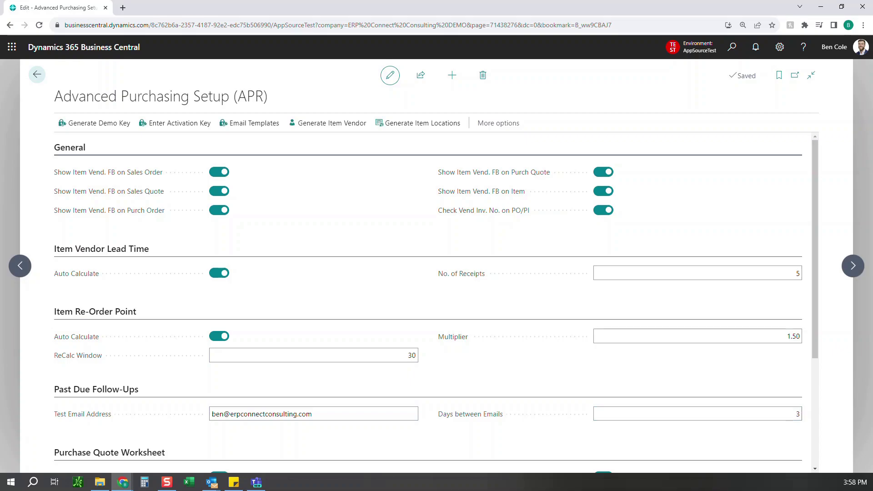
# Create a new sales quote for customer Snow and Ice Removers LLP and dismiss the customer note
pyautogui.hotkey('alt', 'q')
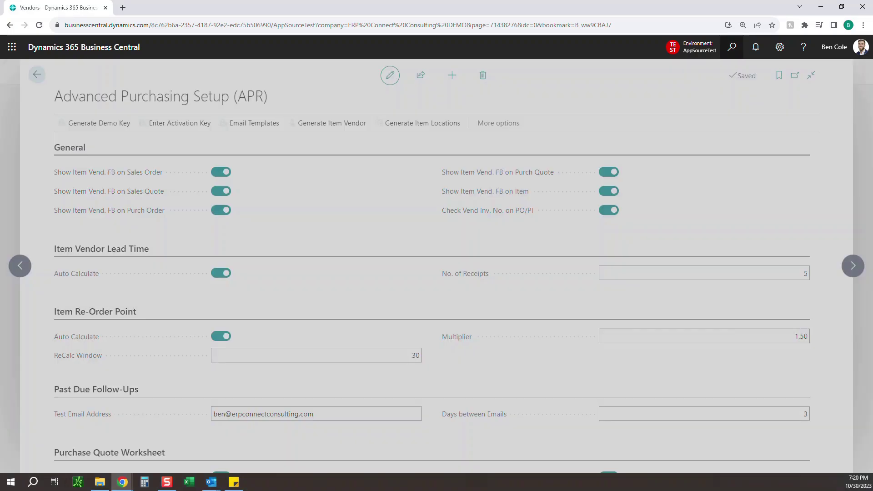
pyautogui.write('sales quote')
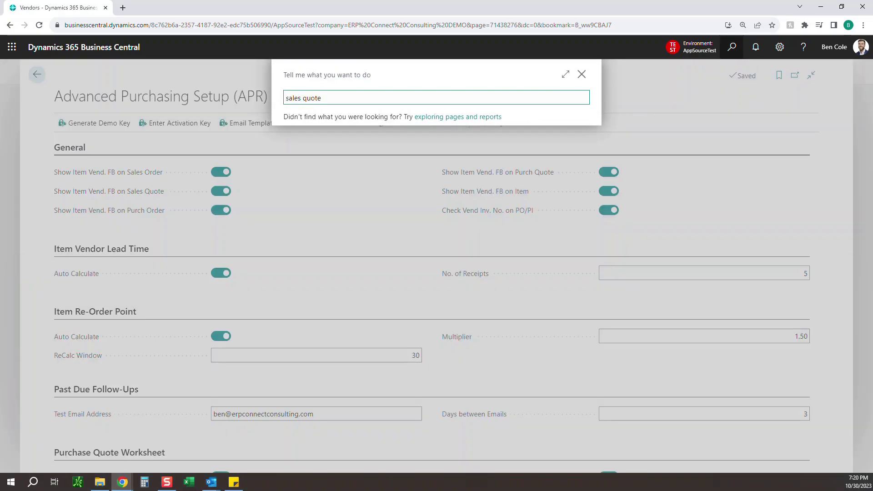
pyautogui.press('Return')
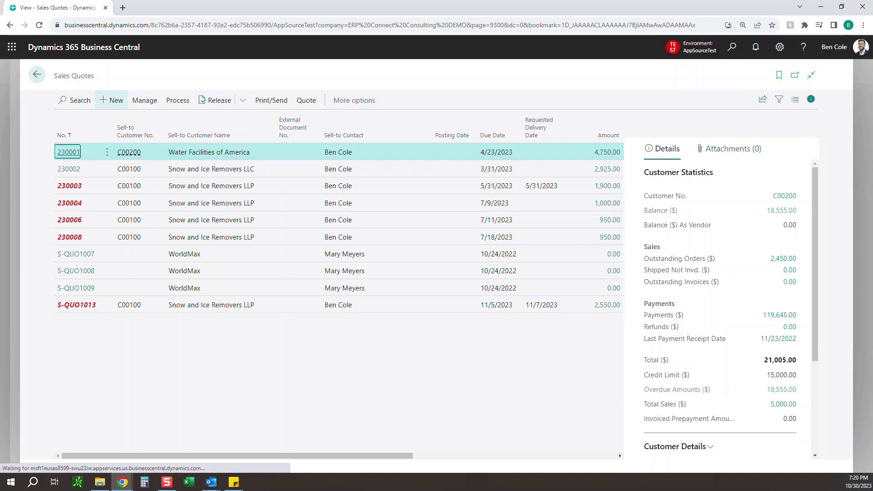
pyautogui.click(111, 100)
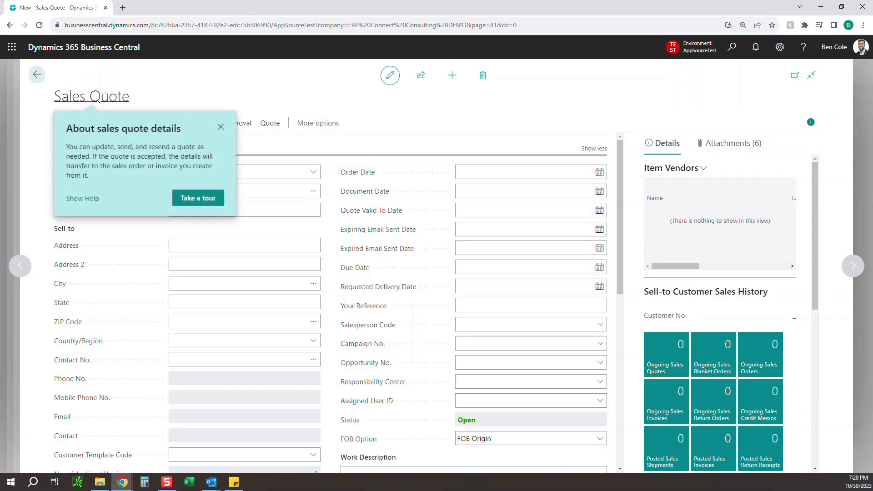
pyautogui.click(221, 127)
pyautogui.click(314, 172)
pyautogui.click(255, 216)
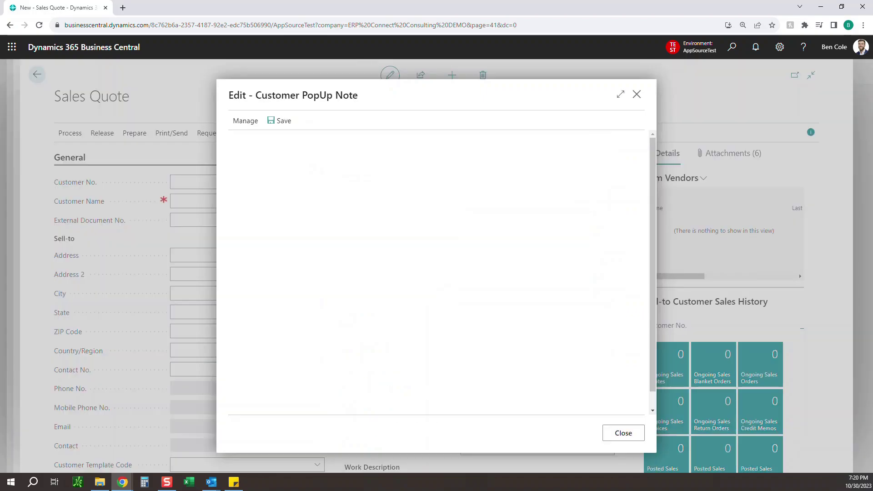
pyautogui.press('Escape')
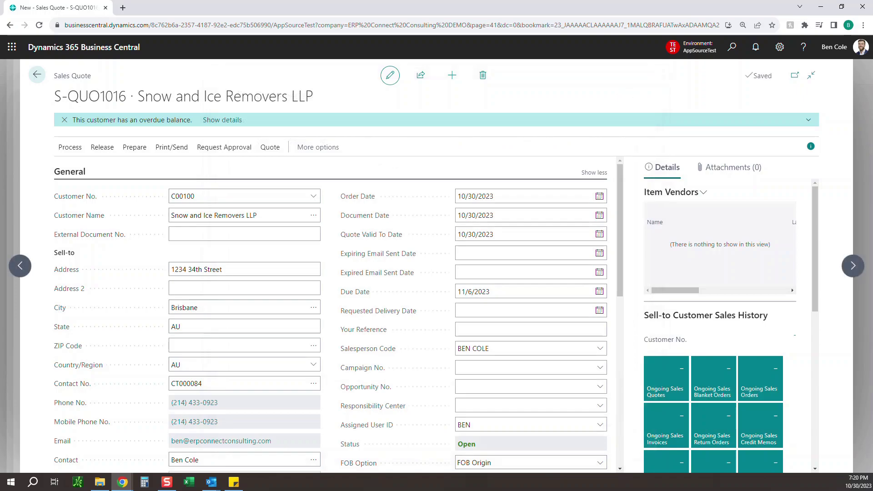
# Set the sales quote's Requested Delivery Date to 11/3/2023
pyautogui.click(599, 311)
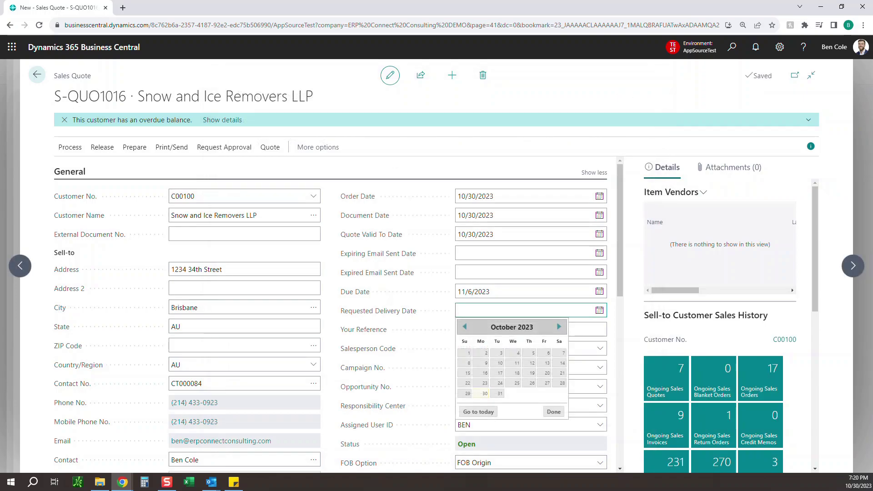
pyautogui.click(560, 326)
pyautogui.click(548, 354)
pyautogui.click(531, 330)
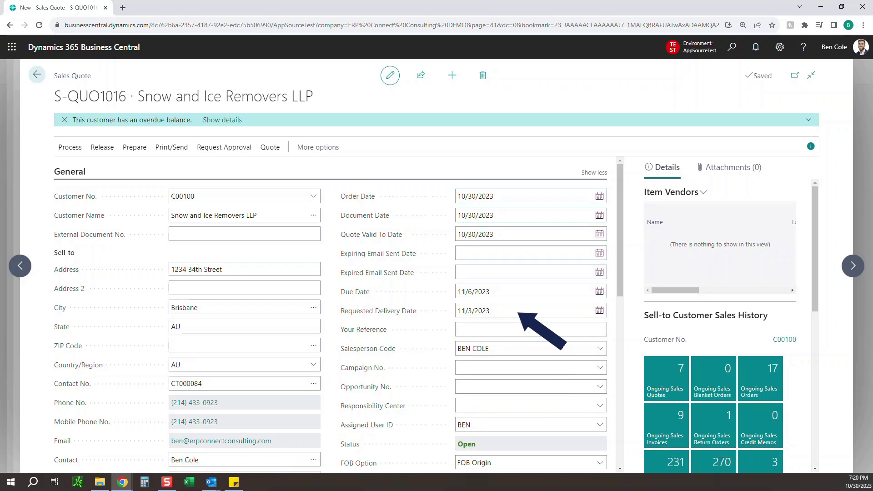
# Add item lines 1017 (Microsoft Surface 8), 1018 (MacBook Air) and 1021 (Keyboard) to the sales quote
pyautogui.scroll(-6, 248, 332)
pyautogui.click(175, 341)
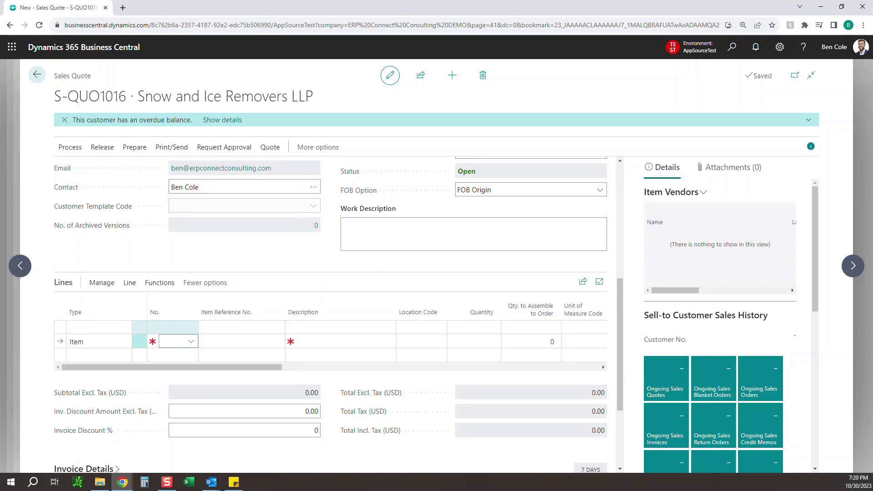
pyautogui.write('1017')
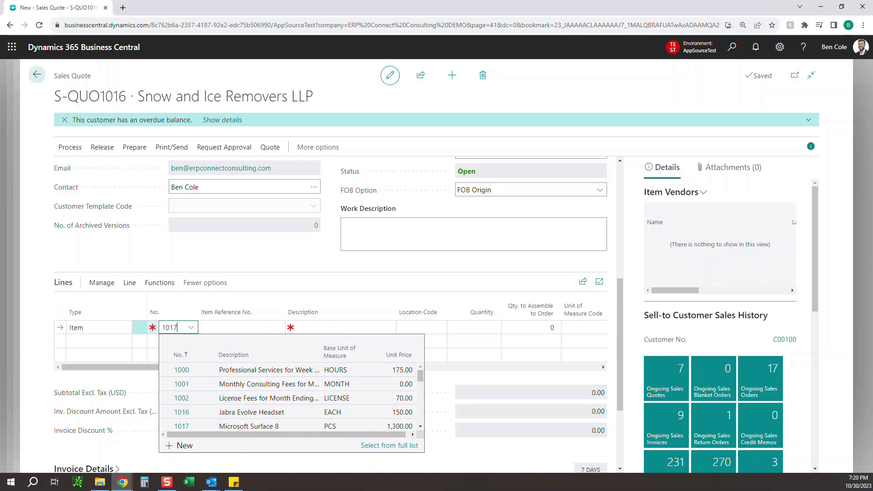
pyautogui.press('Return')
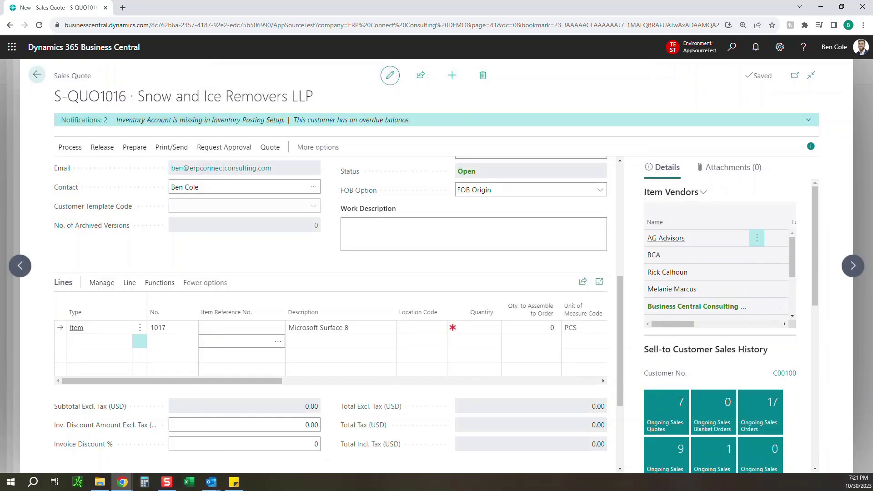
pyautogui.press('Left')
pyautogui.write('1018')
pyautogui.press('Tab')
pyautogui.press('Return')
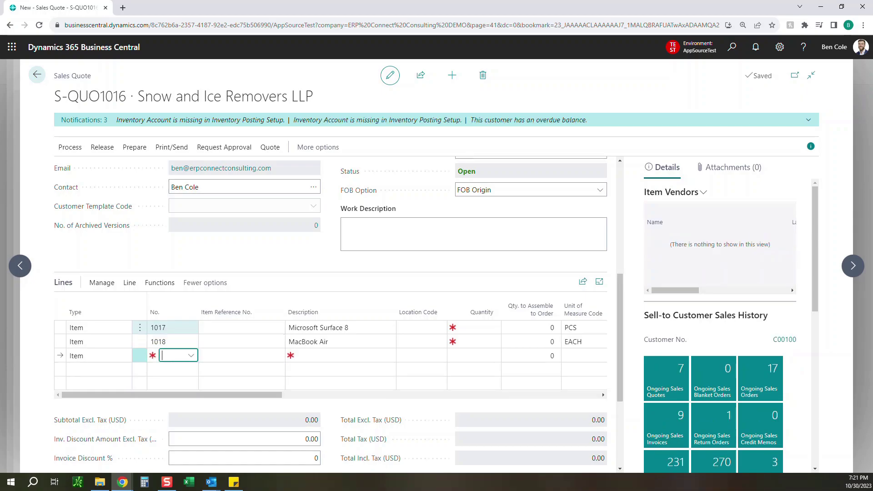
pyautogui.write('1021')
pyautogui.press('Return')
# Set the quantity to 1 on each of the three item lines
pyautogui.press('Return')
pyautogui.press('Tab')
pyautogui.press('Tab')
pyautogui.press('Up')
pyautogui.press('Up')
pyautogui.write('1')
pyautogui.press('Down')
pyautogui.write('1')
pyautogui.press('Return')
pyautogui.write('1')
pyautogui.press('Return')
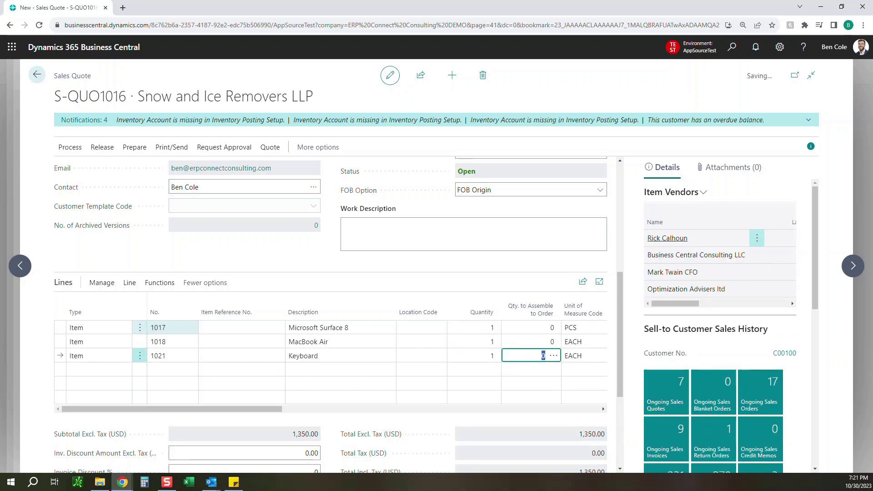
# Set the MacBook Air line's unit price excluding tax to 1200
pyautogui.press('Tab')
pyautogui.press('Tab')
pyautogui.press('Up')
pyautogui.write('1200')
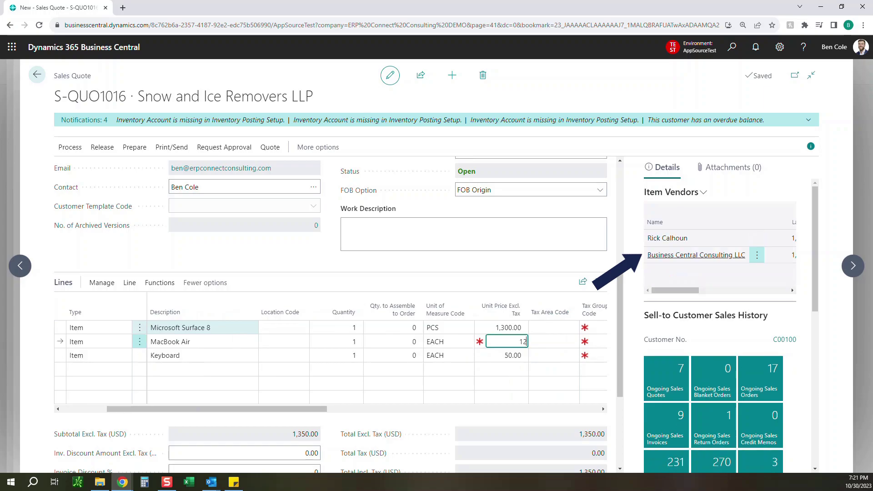
pyautogui.press('Tab')
# Compare the item vendors listed for the Microsoft Surface 8, MacBook Air and Keyboard lines
pyautogui.hotkey('shift', 'Tab')
pyautogui.hotkey('shift', 'Tab')
pyautogui.press('Up')
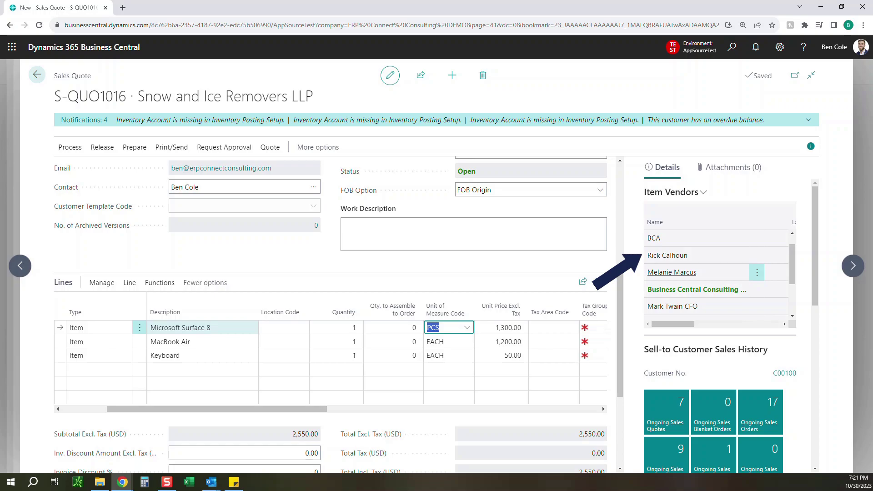
pyautogui.scroll(-2, 718, 272)
pyautogui.scroll(2, 717, 273)
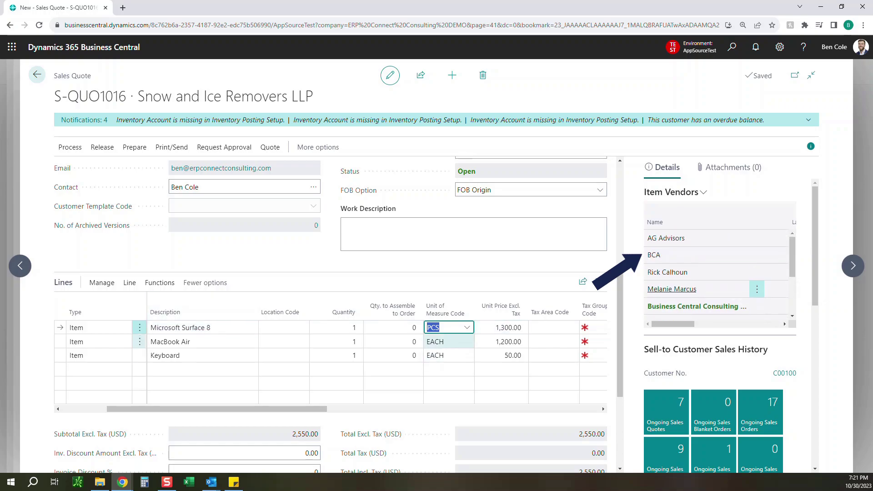
pyautogui.press('Down')
pyautogui.press('Down')
pyautogui.press('Down')
pyautogui.press('Up')
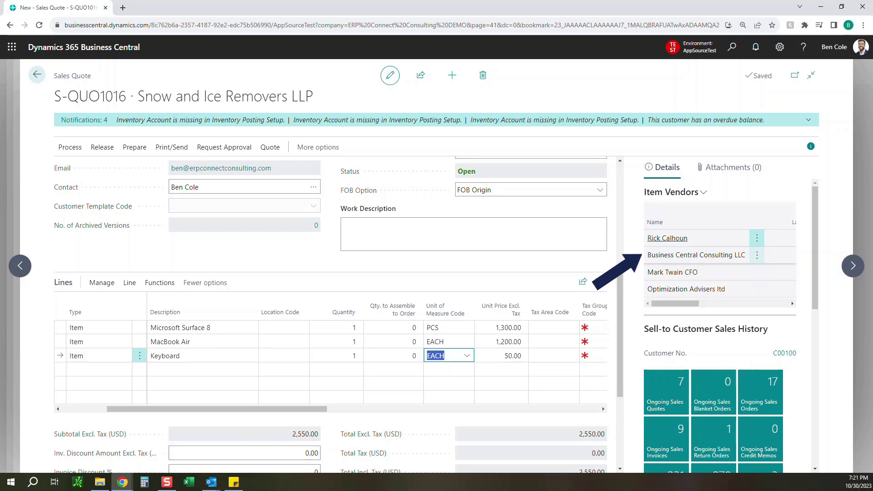
# Examine the last cost, margin and last quote details of the Microsoft Surface 8's item vendors
pyautogui.click(60, 328)
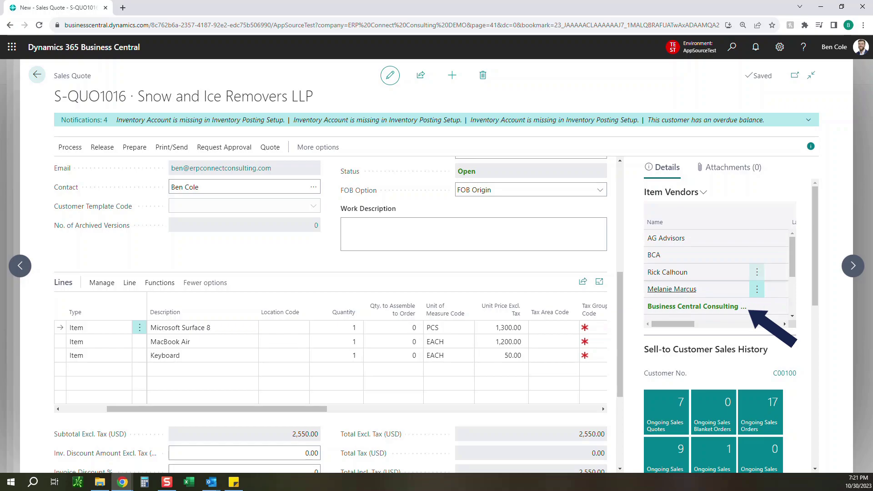
pyautogui.moveTo(674, 324); pyautogui.dragTo(684, 324)
pyautogui.hscroll(3, 720, 273)
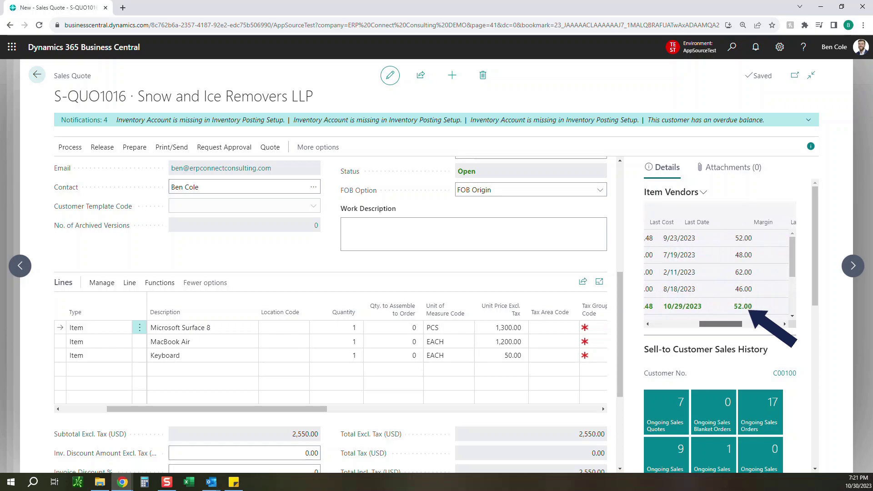
pyautogui.hscroll(3, 750, 310)
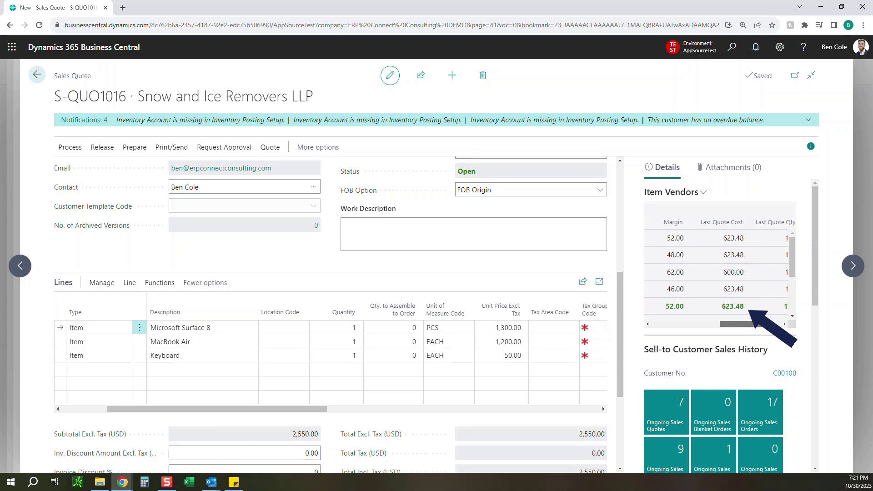
pyautogui.hscroll(1, 749, 310)
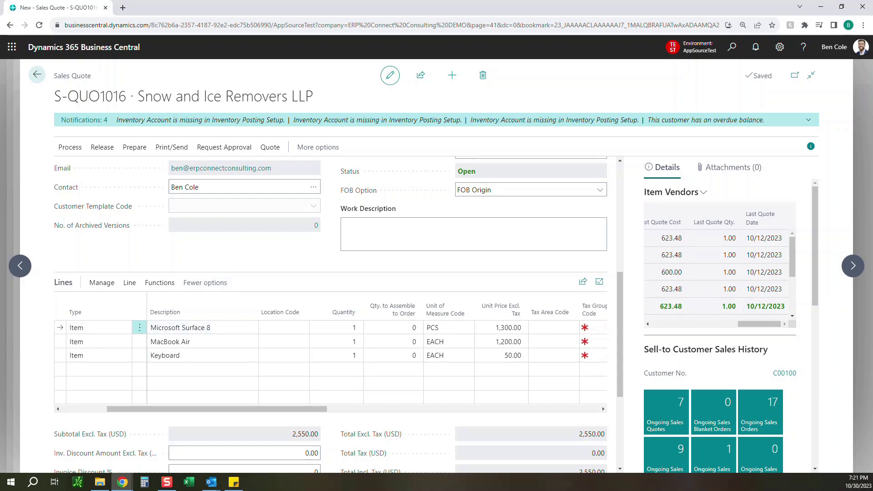
# Open the quote's PQ Worksheet (APR) and view the available Purchaser Code options without changing the selection
pyautogui.click(70, 147)
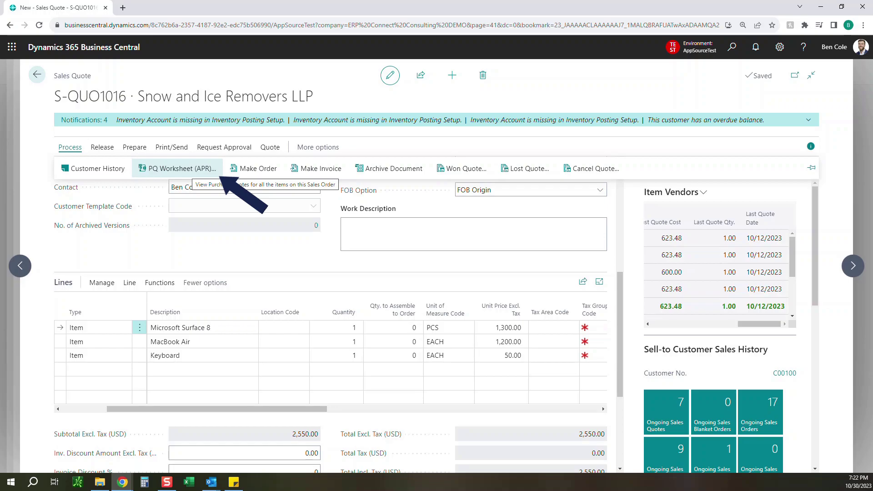
pyautogui.click(182, 168)
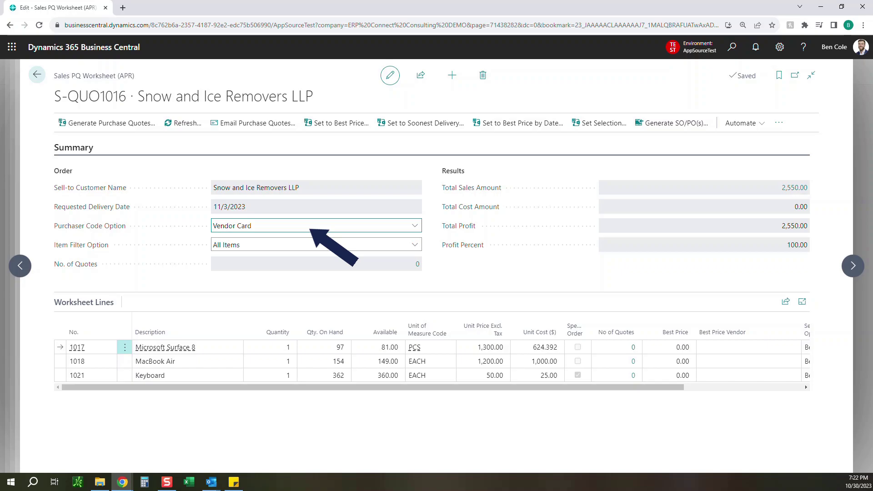
pyautogui.click(309, 228)
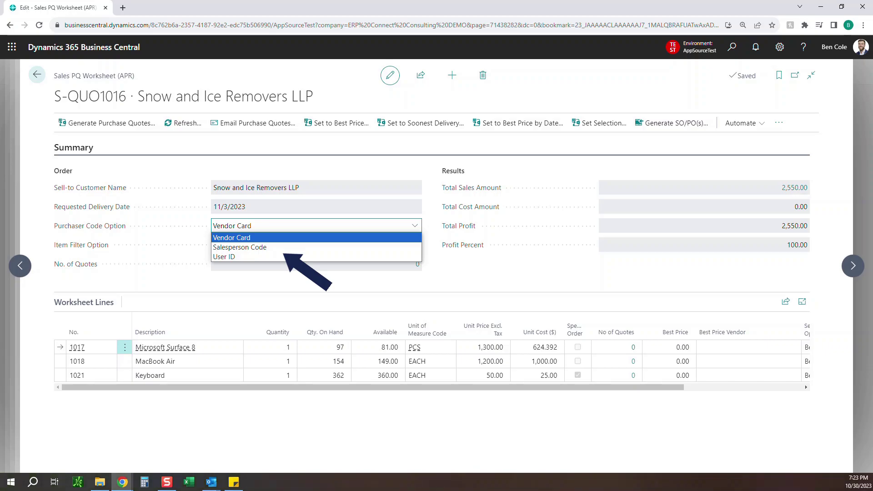
pyautogui.press('Escape')
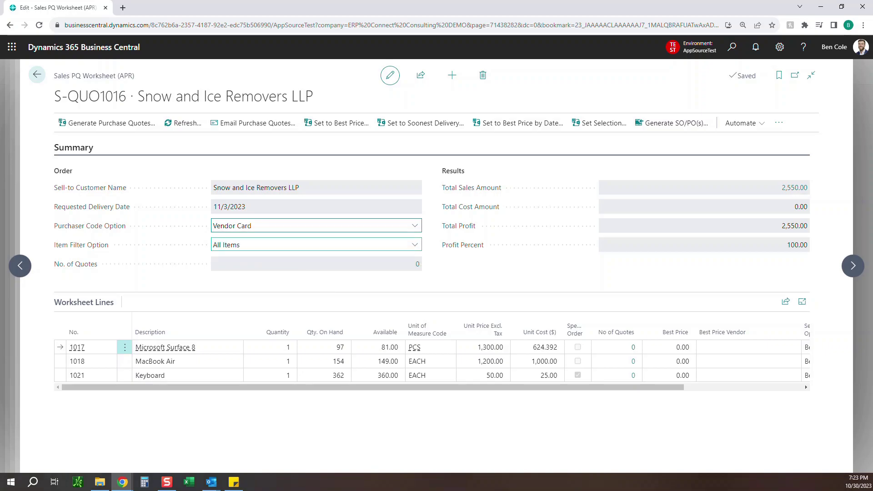
# Set the worksheet's Item Filter Option to Special Order Only
pyautogui.click(414, 244)
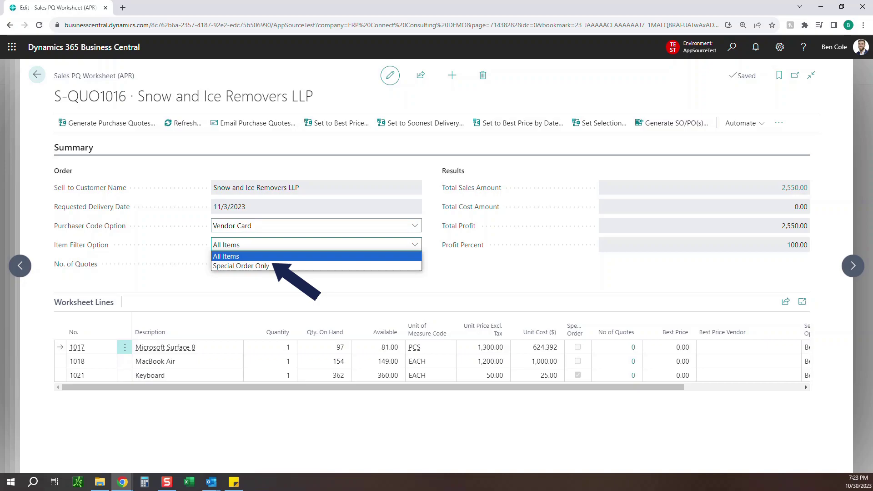
pyautogui.press('Down')
pyautogui.press('Return')
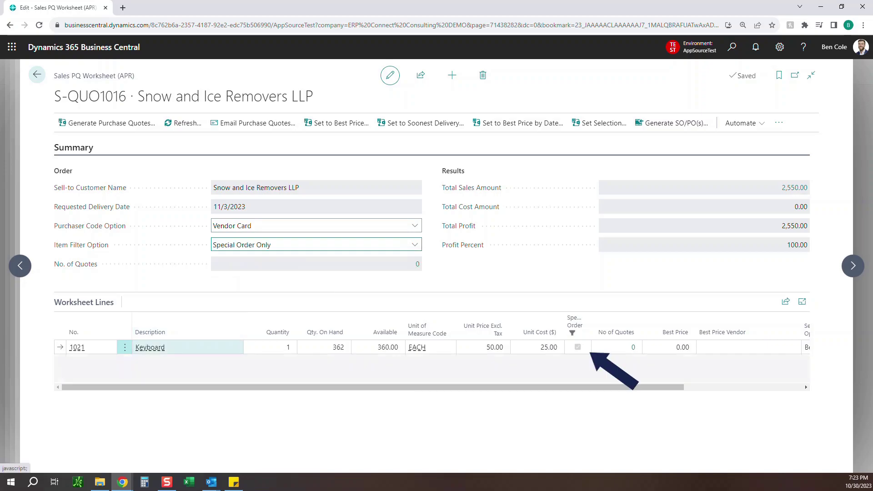
# Set the worksheet's Item Filter Option to All Items
pyautogui.press('Tab')
pyautogui.press('Tab')
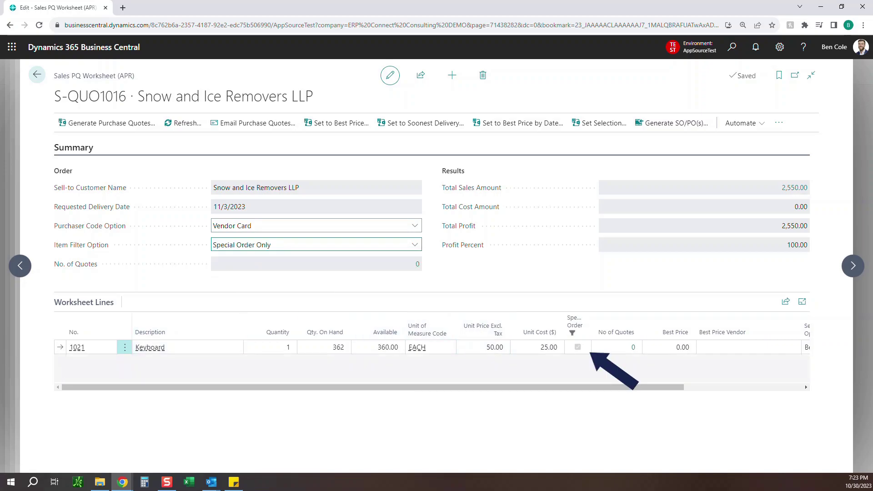
pyautogui.click(415, 245)
pyautogui.press('Up')
pyautogui.press('Return')
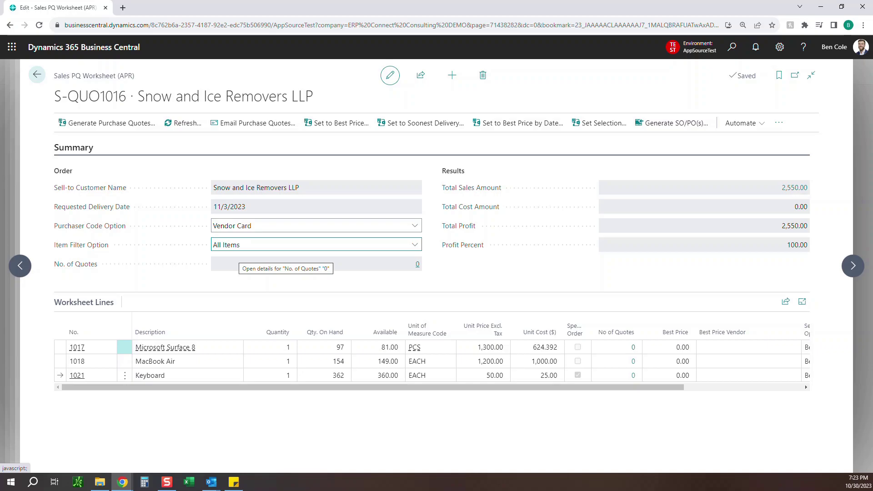
# Examine the last purchase and last quote details in the Microsoft Surface 8's Item Vendor Catalog, and return to the worksheet
pyautogui.click(189, 348)
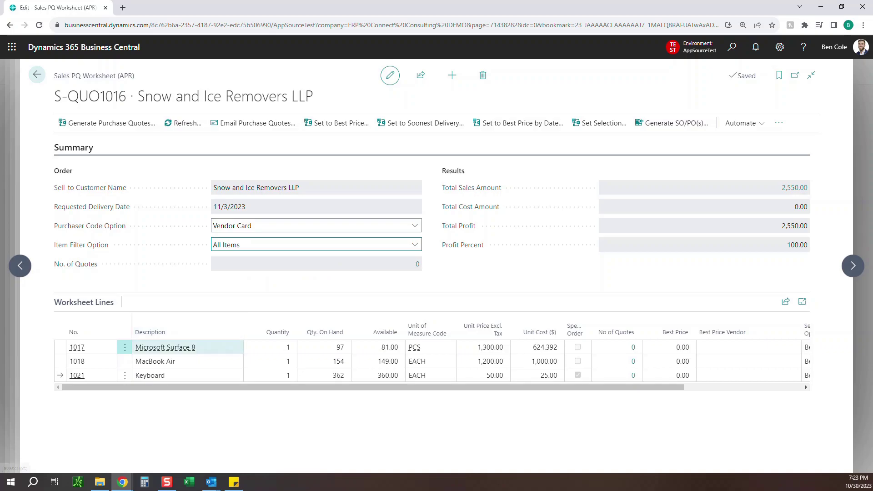
pyautogui.click(185, 348)
pyautogui.click(142, 377)
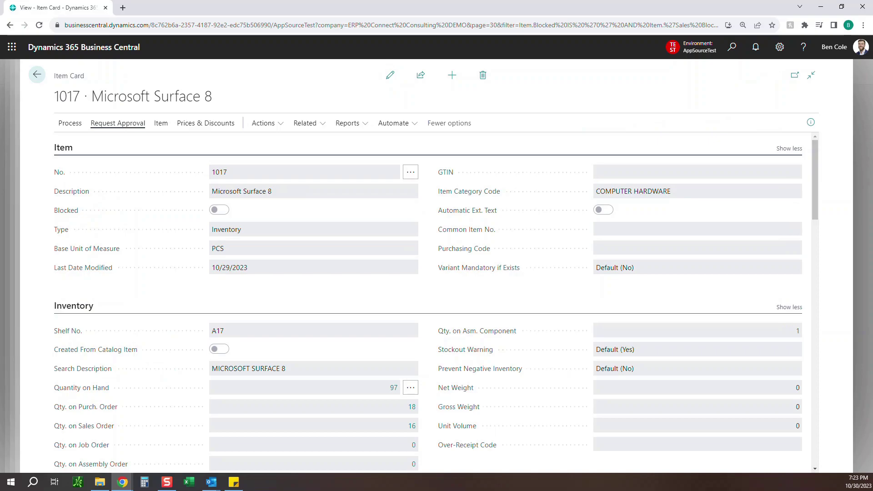
pyautogui.click(305, 123)
pyautogui.moveTo(319, 199)
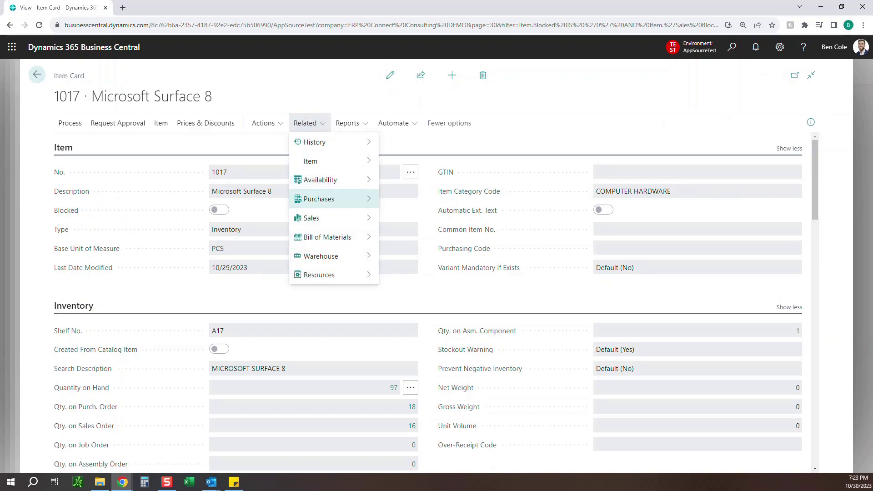
pyautogui.click(406, 199)
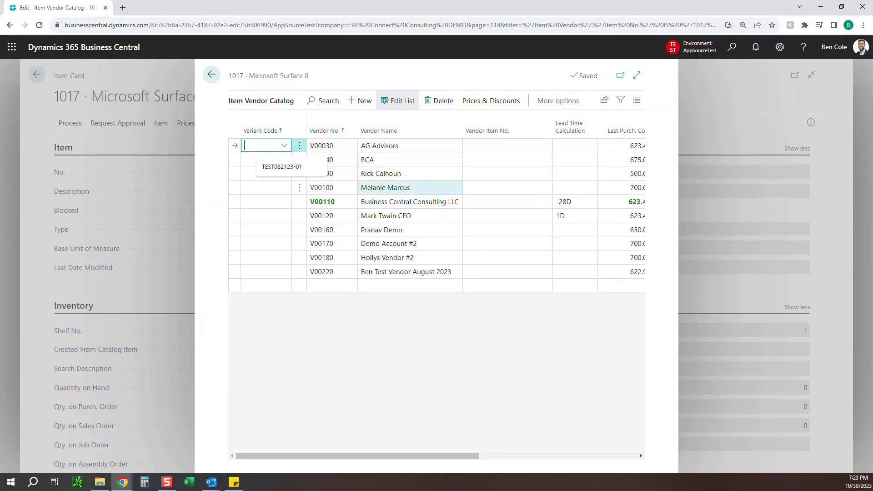
pyautogui.moveTo(368, 457); pyautogui.dragTo(532, 456)
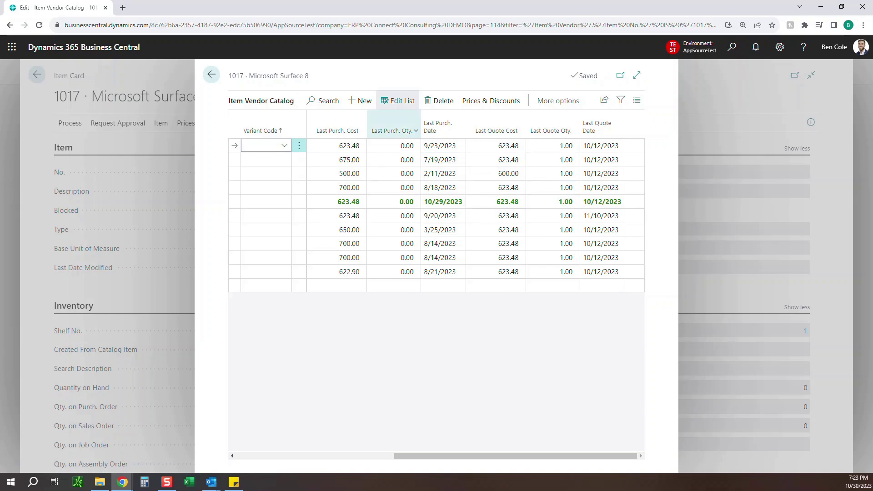
pyautogui.click(211, 74)
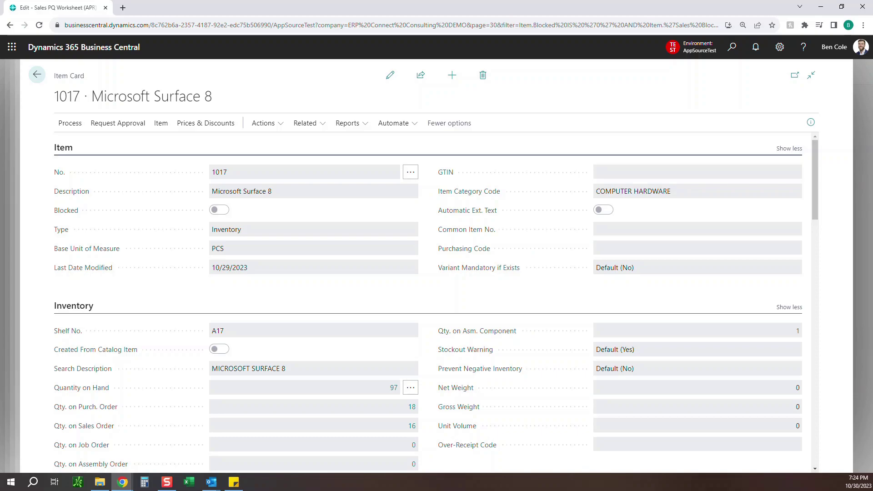
pyautogui.click(36, 74)
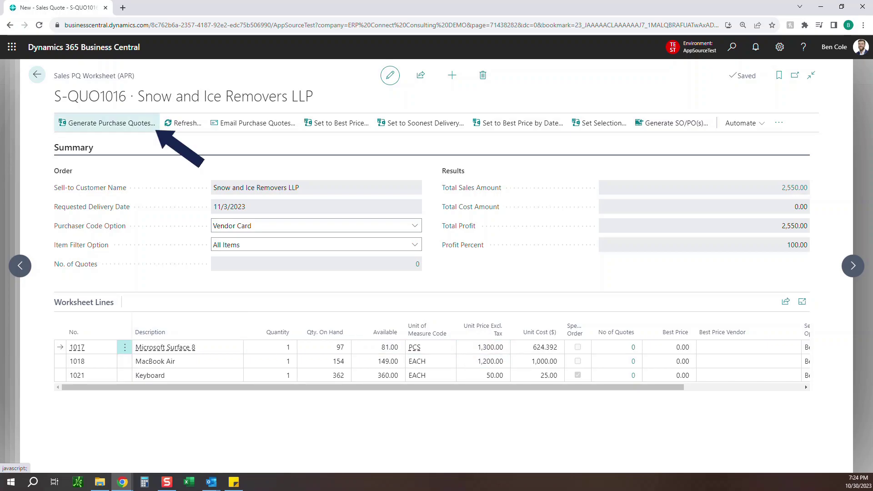
# Generate purchase quotes for all items on the sales quote and review each line's number of quotes, best price and vendor
pyautogui.click(107, 123)
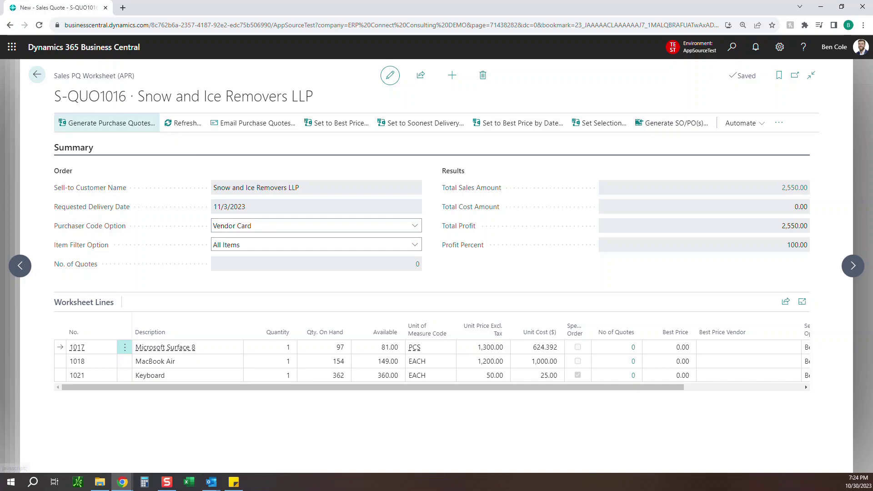
pyautogui.click(483, 289)
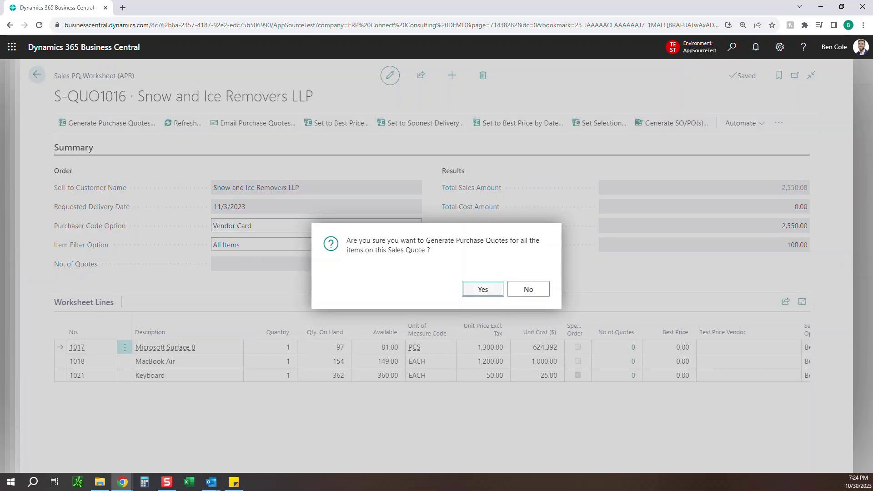
pyautogui.press('Return')
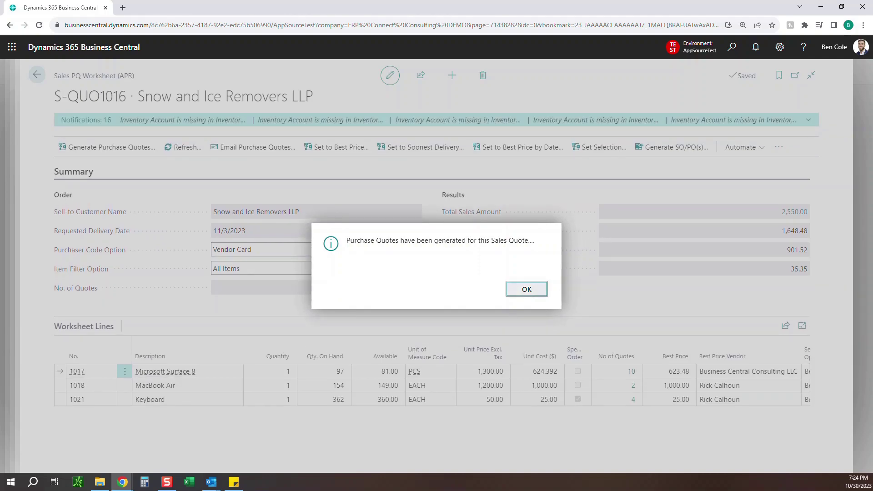
pyautogui.press('Return')
pyautogui.moveTo(373, 411); pyautogui.dragTo(454, 411)
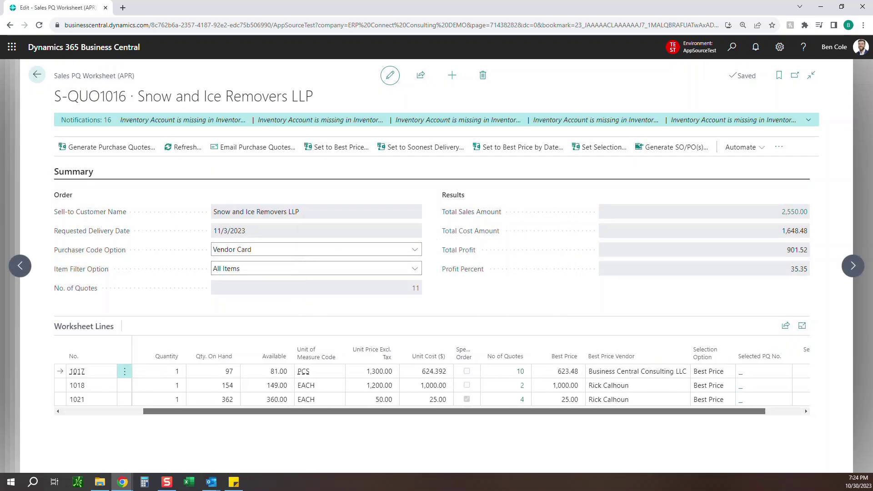
pyautogui.hscroll(2, 432, 384)
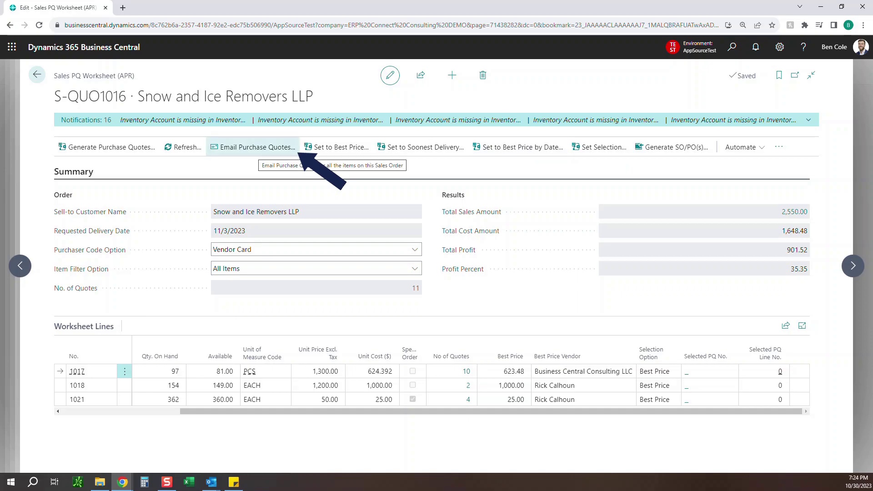
# Email the purchase quotes for all items on the sales quote to the vendors
pyautogui.click(273, 147)
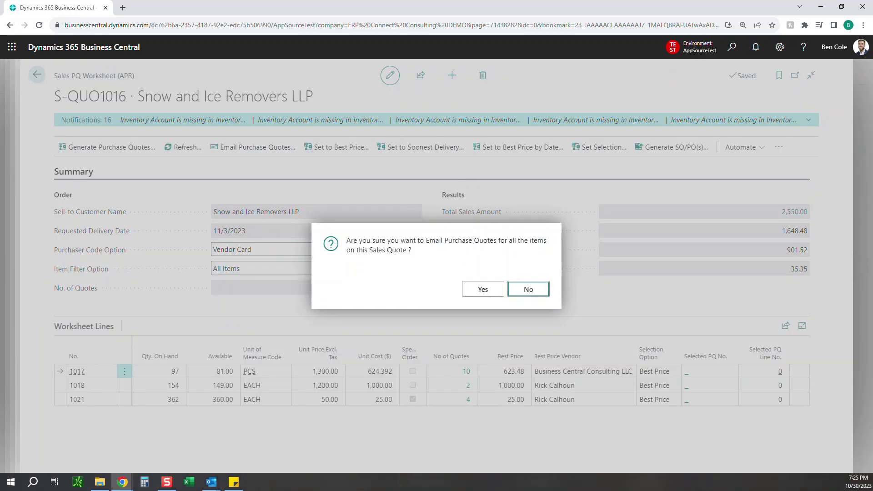
pyautogui.click(483, 290)
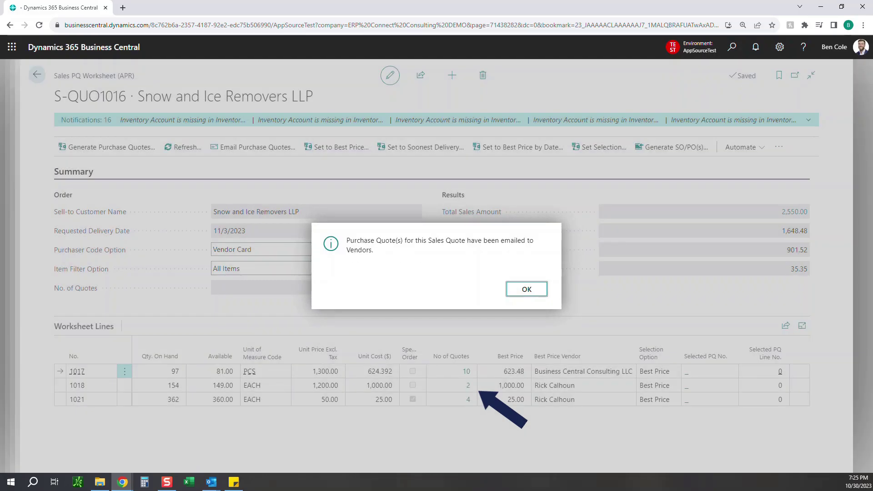
pyautogui.press('Return')
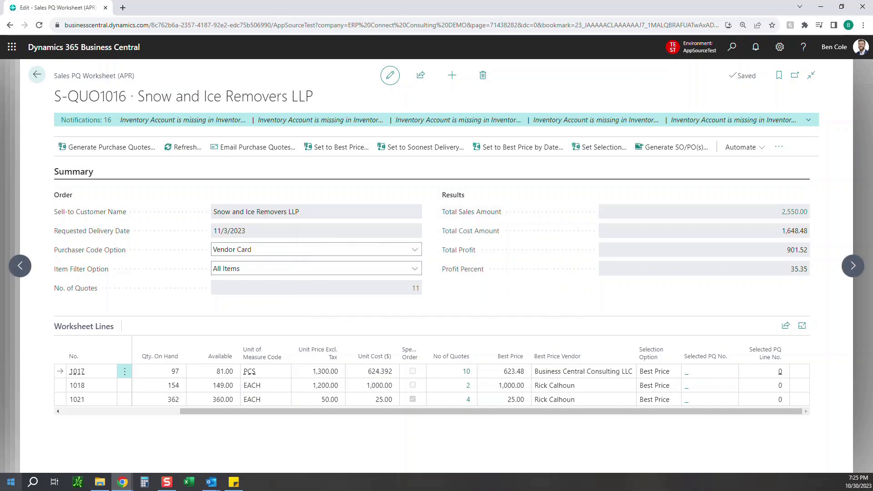
# Switch to Outlook and review the vendor and document details in the received Quote Request Email
pyautogui.hotkey('alt', 'Tab')
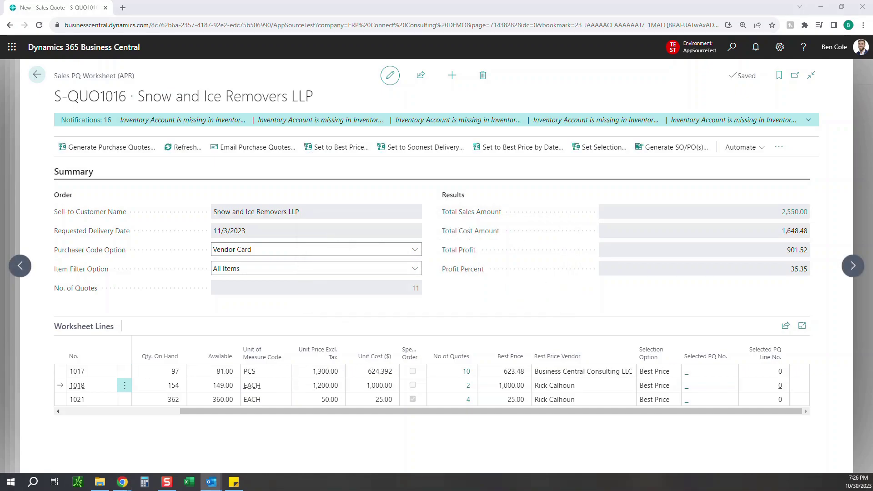
pyautogui.moveTo(0, 164); pyautogui.dragTo(251, 78)
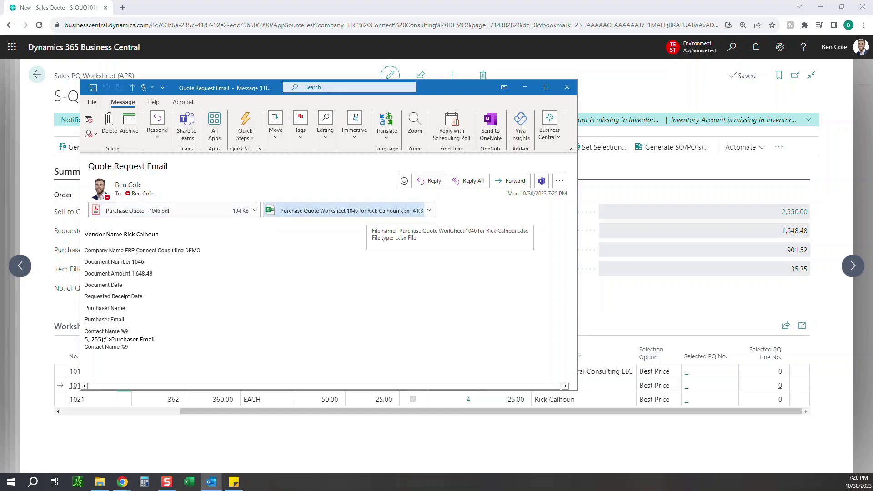
pyautogui.moveTo(85, 235); pyautogui.dragTo(146, 297)
pyautogui.click(155, 297)
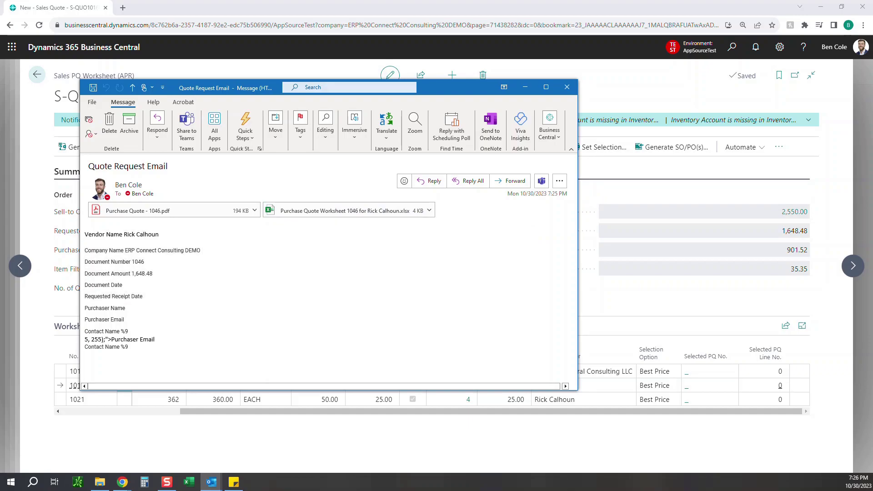
# Examine the item lines in the email's Purchase Quote - 1046.pdf attachment and close the PDF
pyautogui.click(137, 211)
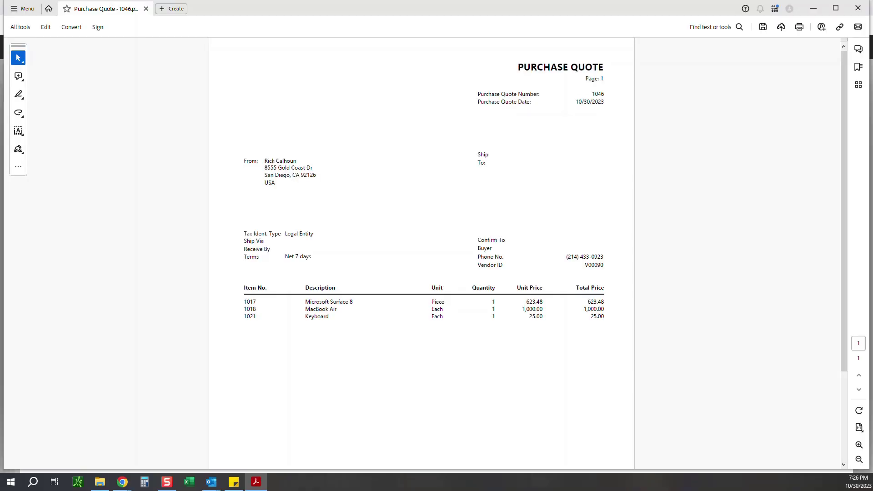
pyautogui.moveTo(244, 302); pyautogui.dragTo(451, 317)
pyautogui.click(500, 336)
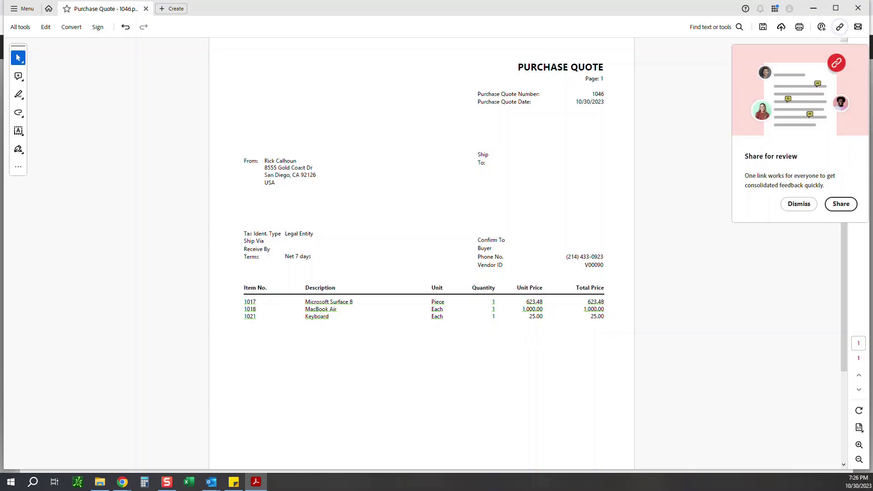
pyautogui.click(858, 8)
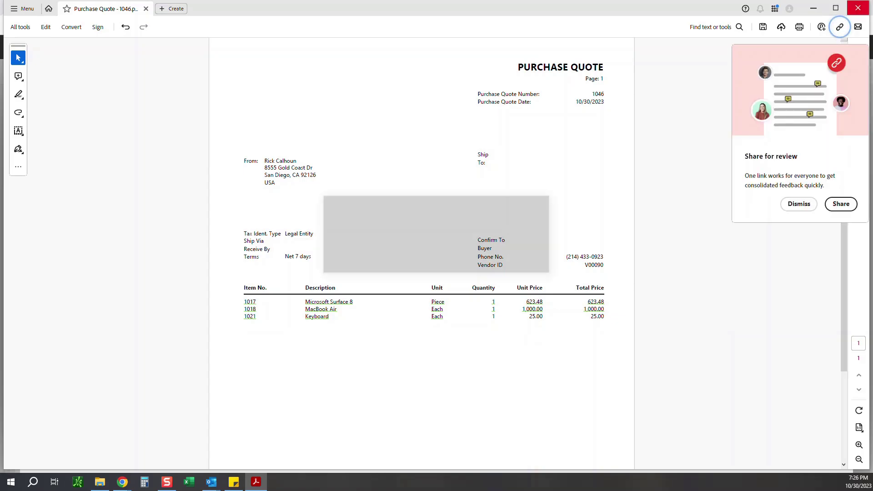
pyautogui.press('Return')
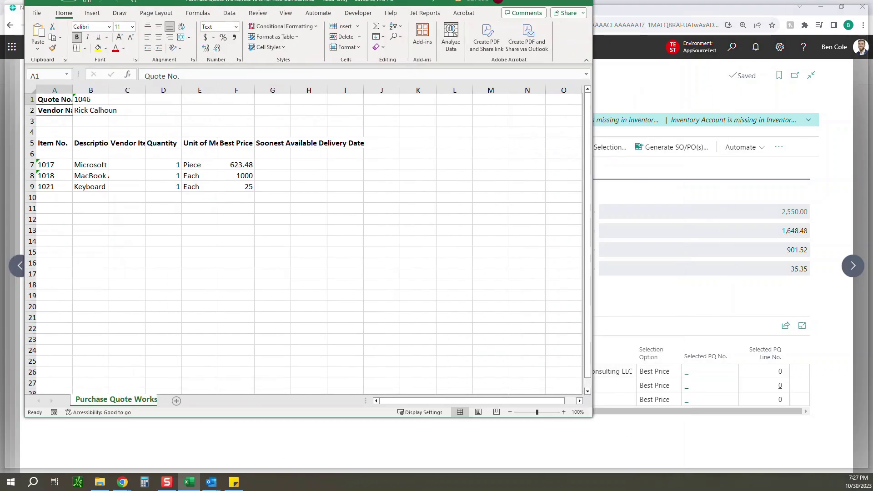
# In the emailed Purchase Quote Worksheet, enter best prices of 600 for item 1017 and 950 for item 1018
pyautogui.moveTo(291, 1); pyautogui.dragTo(404, 72)
pyautogui.click(282, 213)
pyautogui.click(309, 222)
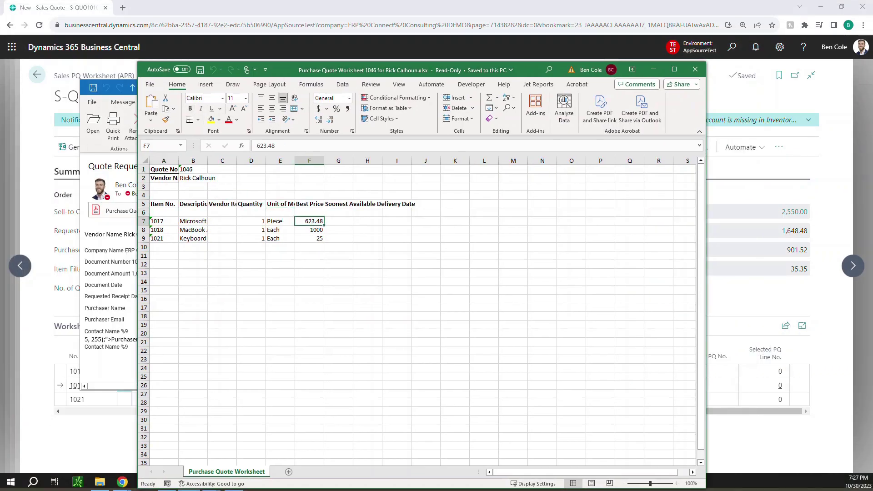
pyautogui.write('600')
pyautogui.press('Return')
pyautogui.write('950')
pyautogui.press('Return')
pyautogui.click(280, 282)
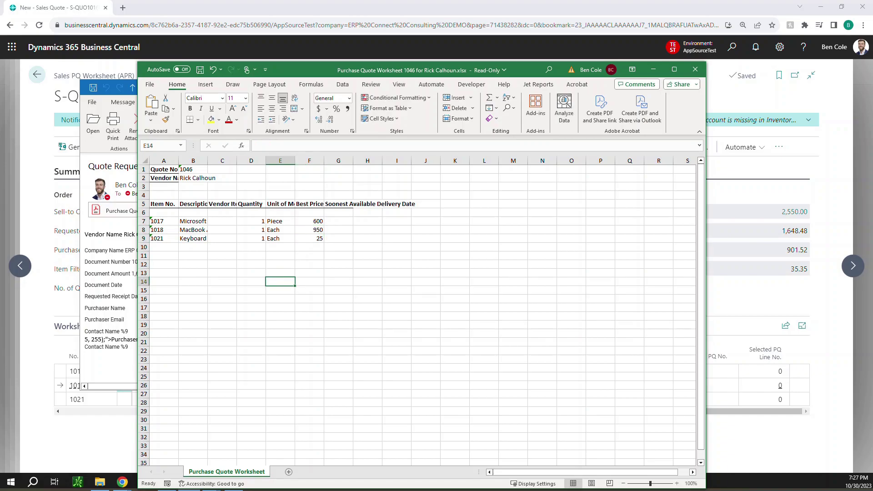
# Close the Excel quote worksheet and the Quote Request Email, returning to the Sales PQ Worksheet in Business Central
pyautogui.click(695, 69)
pyautogui.click(460, 330)
pyautogui.click(567, 87)
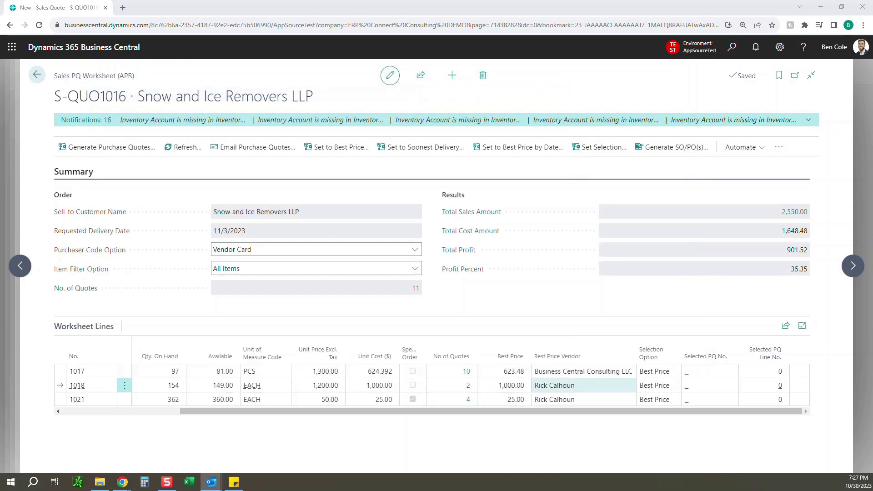
# Open purchase quote 1046 from the list of quotes generated for the MacBook Air line
pyautogui.click(468, 385)
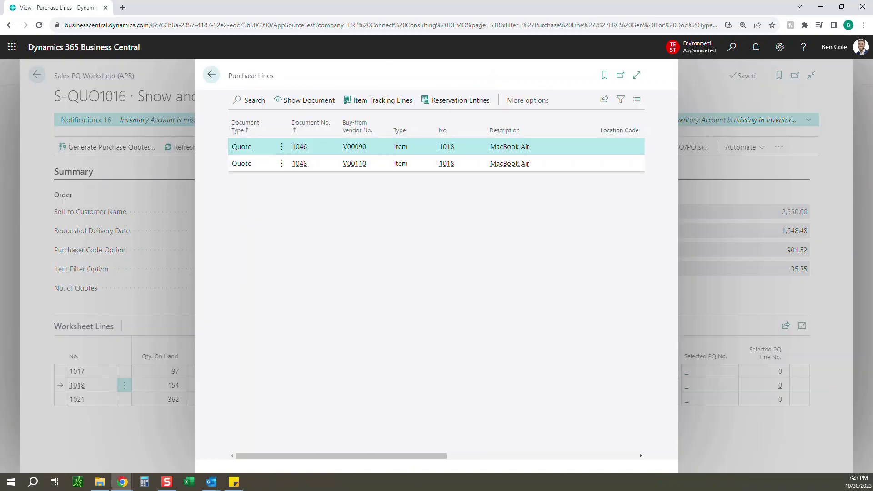
pyautogui.click(362, 164)
pyautogui.click(362, 147)
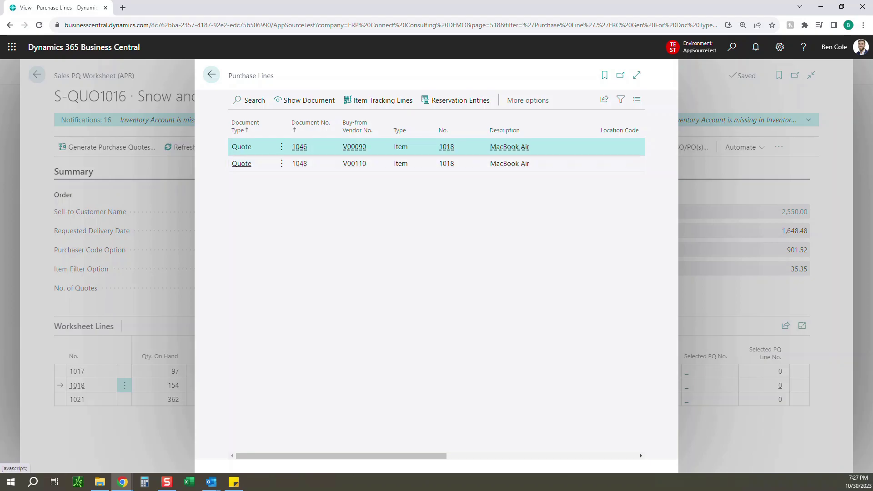
pyautogui.click(305, 100)
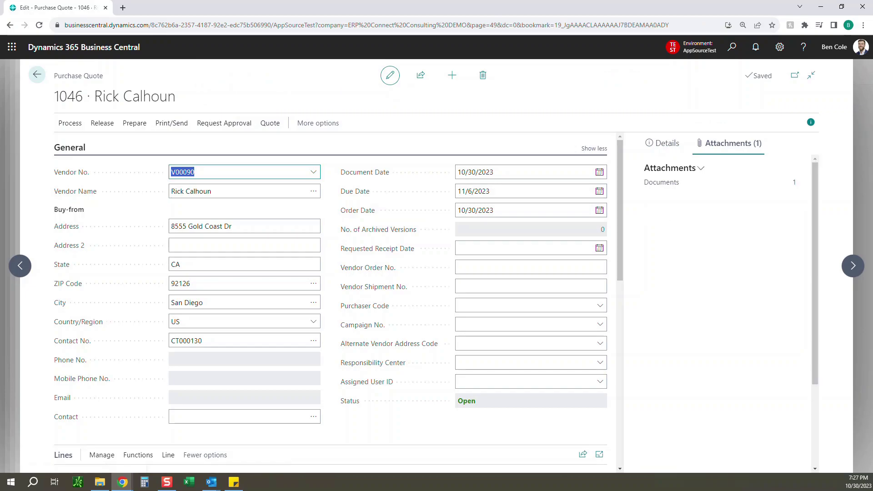
# Review the documents attached to purchase quote 1046 and close the list
pyautogui.click(795, 182)
pyautogui.click(795, 183)
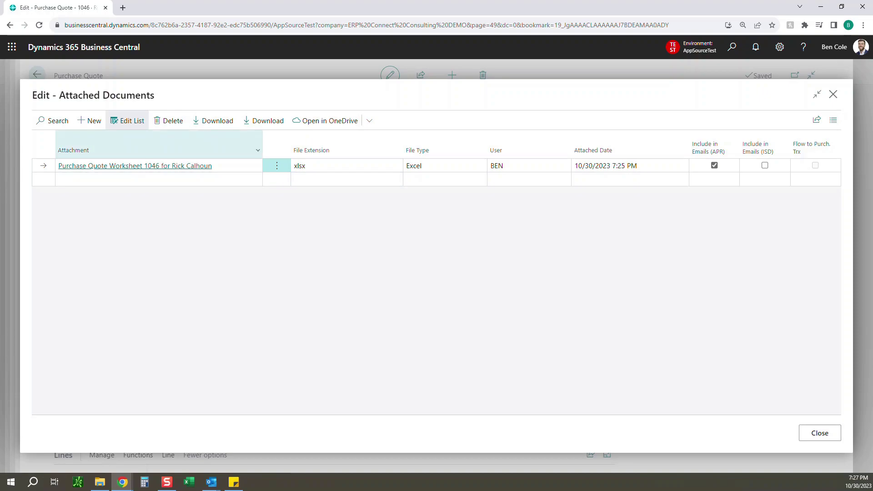
pyautogui.click(820, 433)
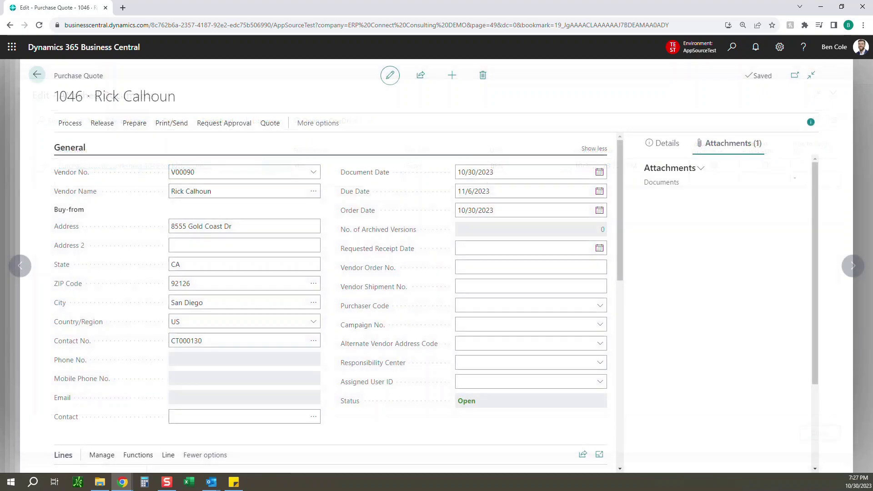
# Set the Direct Unit Cost Excl. Tax to 600 for the Microsoft Surface 8 and 950 for the MacBook Air
pyautogui.scroll(-2, 331, 300)
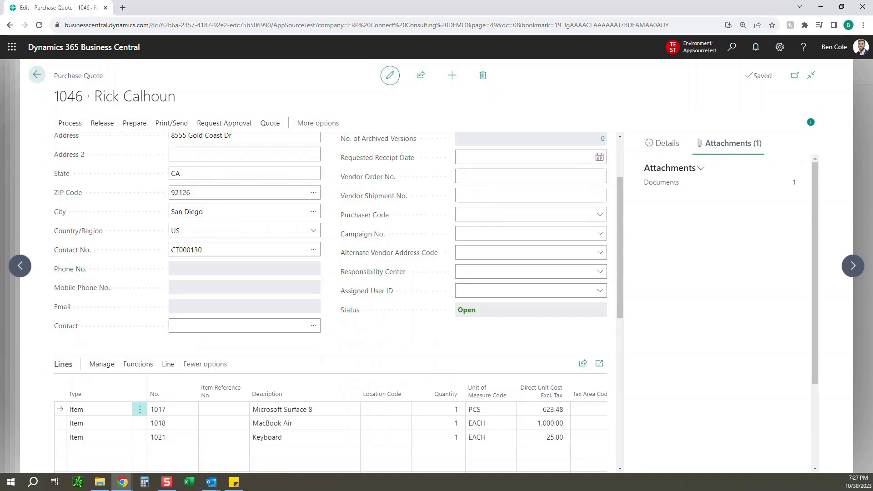
pyautogui.click(546, 409)
pyautogui.write('60')
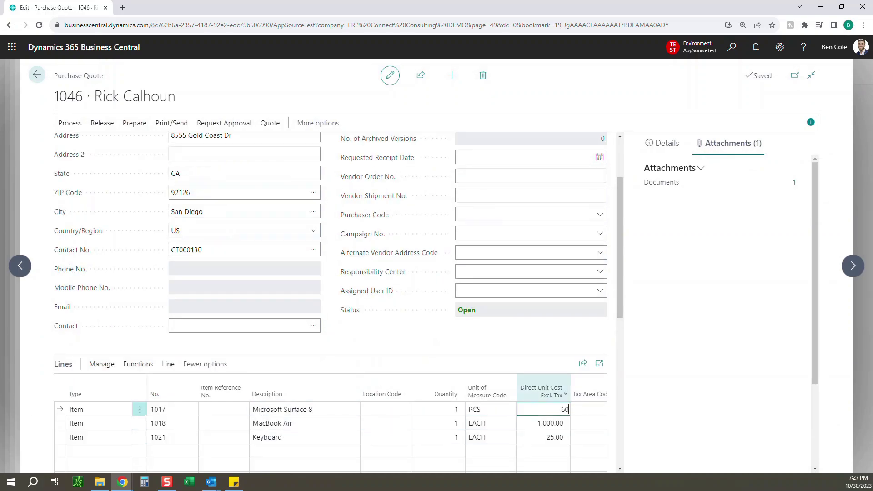
pyautogui.write('0')
pyautogui.press('Down')
pyautogui.write('950')
pyautogui.press('Up')
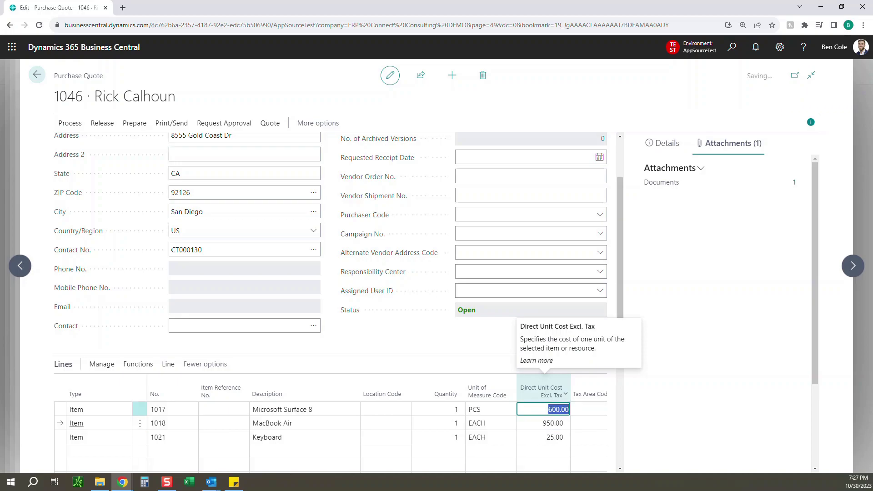
# Close the purchase quote and the list of purchase lines, and refresh the Sales PQ Worksheet
pyautogui.click(37, 75)
pyautogui.press('Escape')
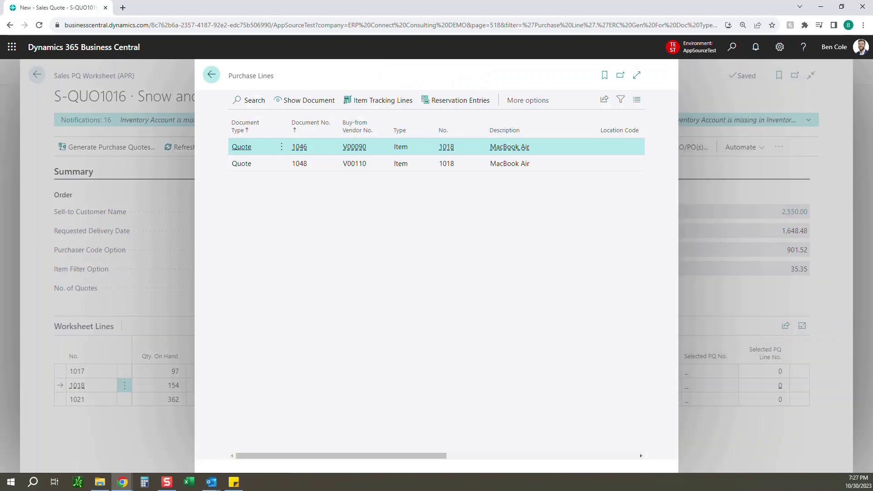
pyautogui.press('Escape')
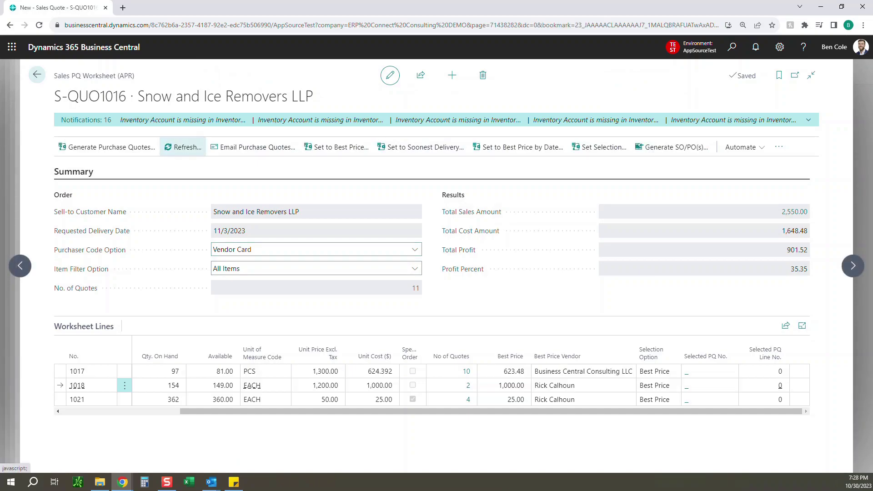
pyautogui.click(183, 147)
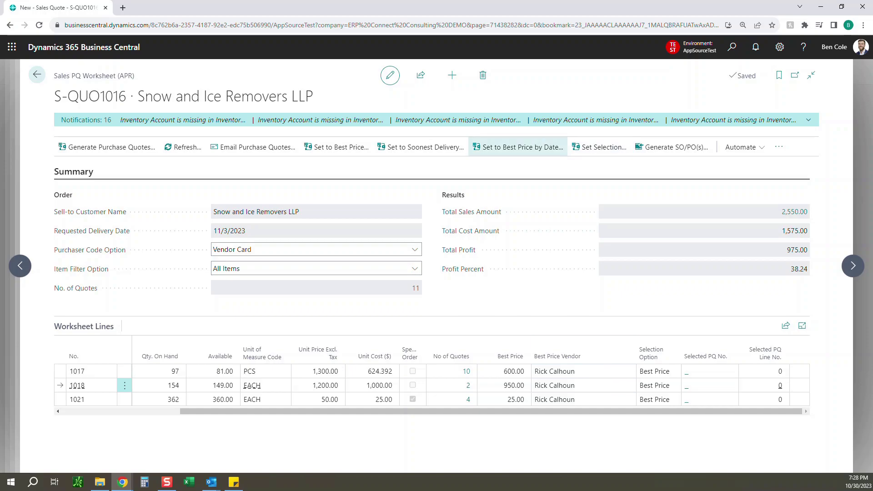
# Try the Best Price by Date and Soonest Delivery selection options on all worksheet lines
pyautogui.click(519, 147)
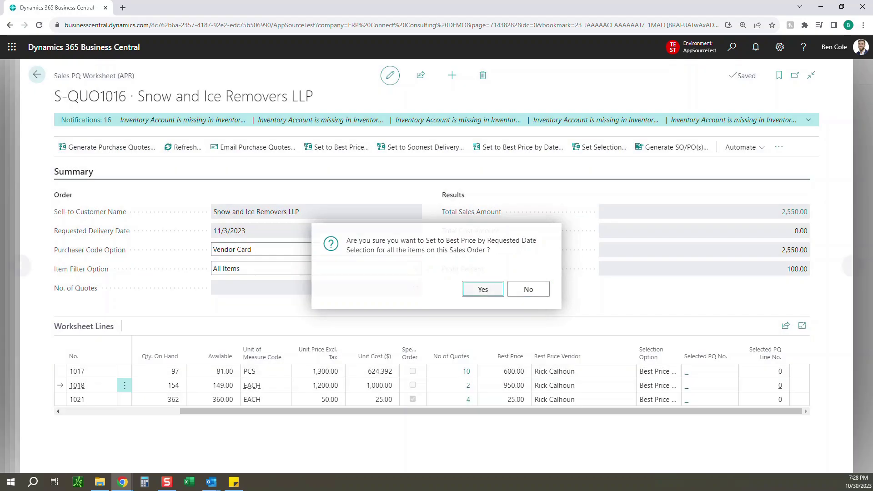
pyautogui.click(477, 288)
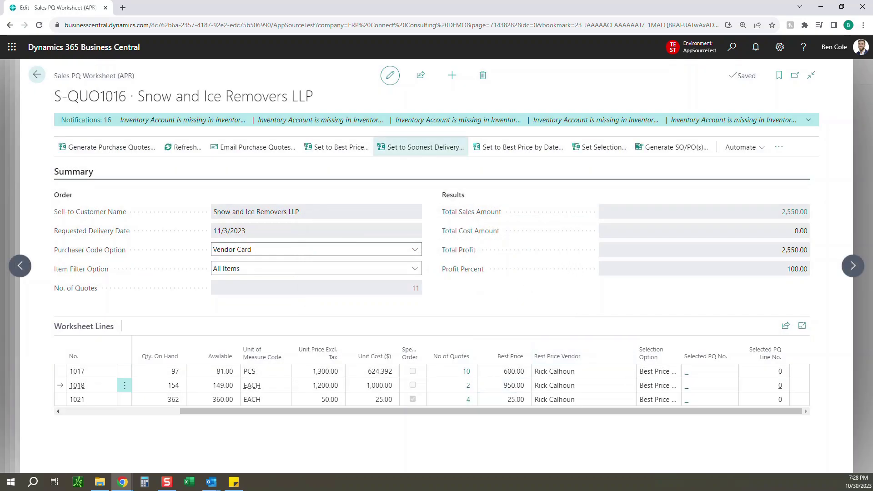
pyautogui.click(421, 147)
pyautogui.click(484, 289)
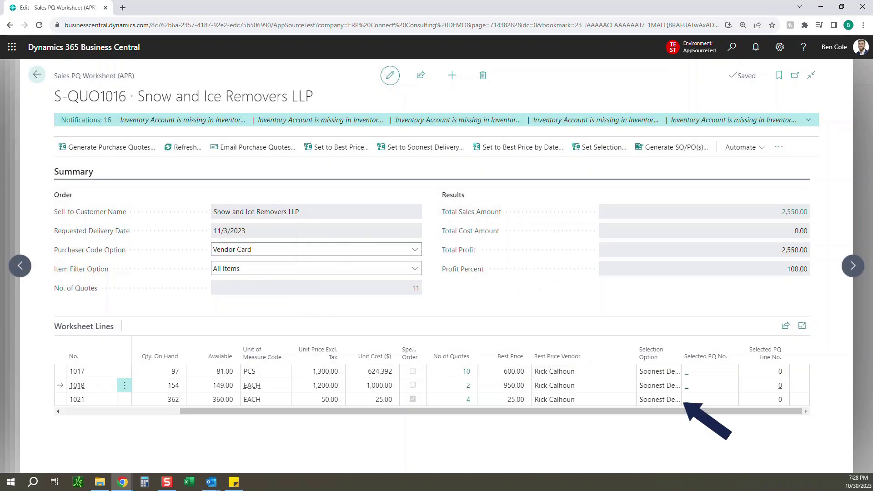
pyautogui.click(659, 385)
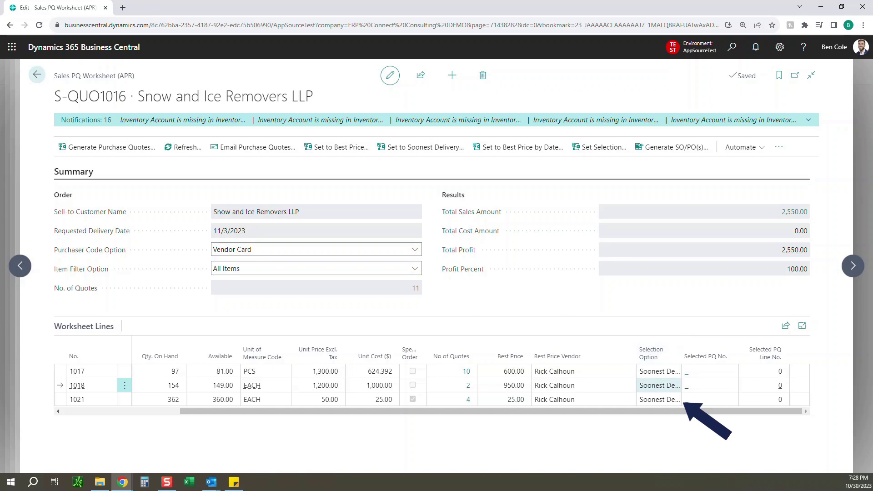
pyautogui.click(555, 385)
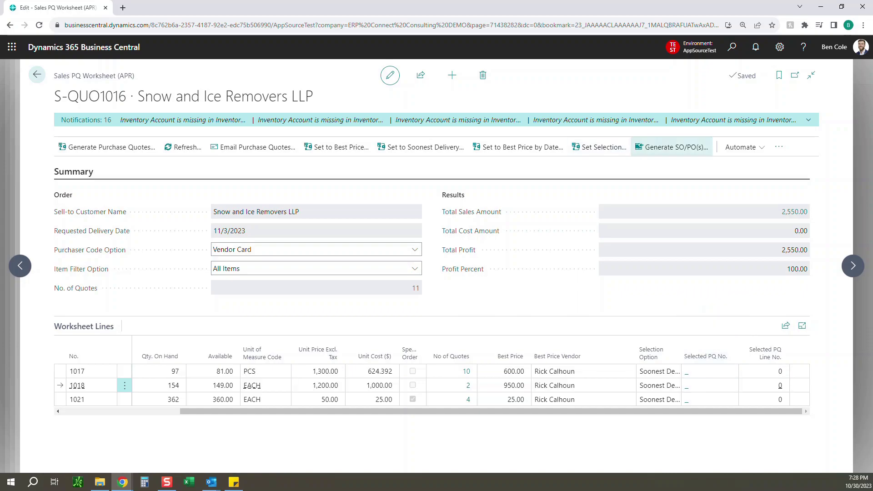
# Select the best-price purchase quotes for all worksheet lines and generate the sales order and purchase orders
pyautogui.click(599, 147)
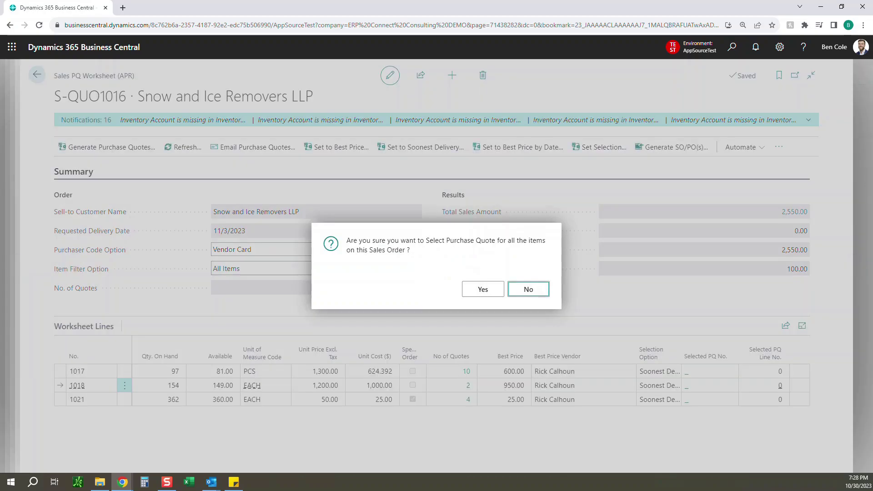
pyautogui.click(483, 289)
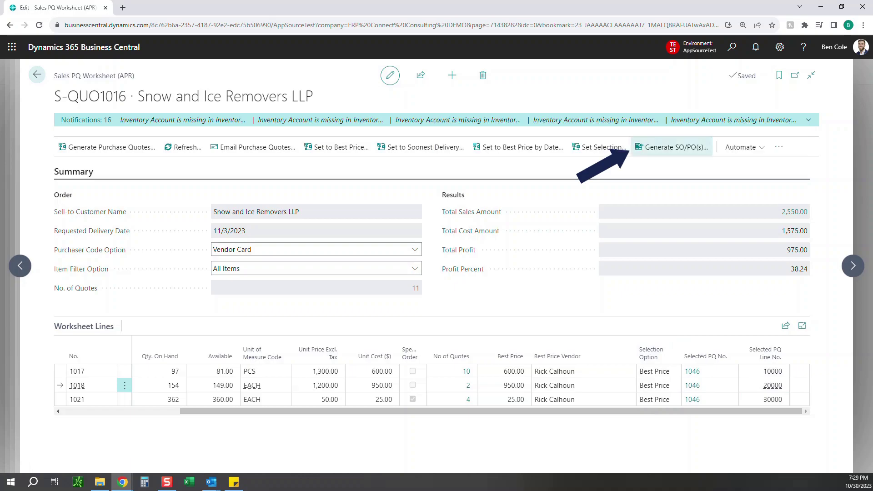
pyautogui.click(672, 147)
pyautogui.click(483, 290)
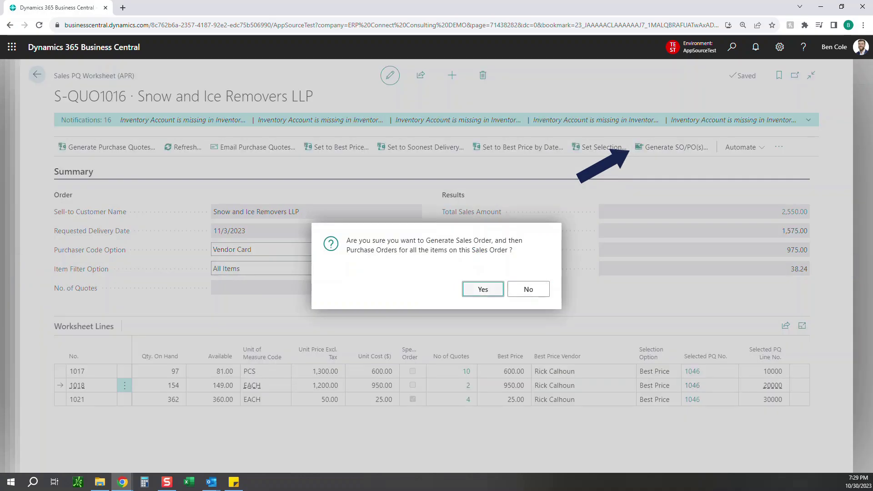
pyautogui.press('Return')
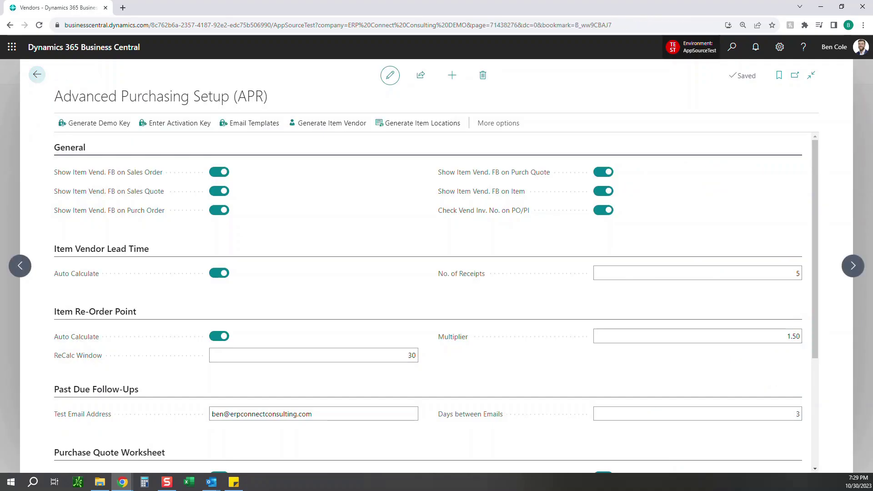
# Open the newest Snow and Ice Removers LLP order from the Sales Orders list and review its item lines
pyautogui.hotkey('alt', 'q')
pyautogui.write('sales order')
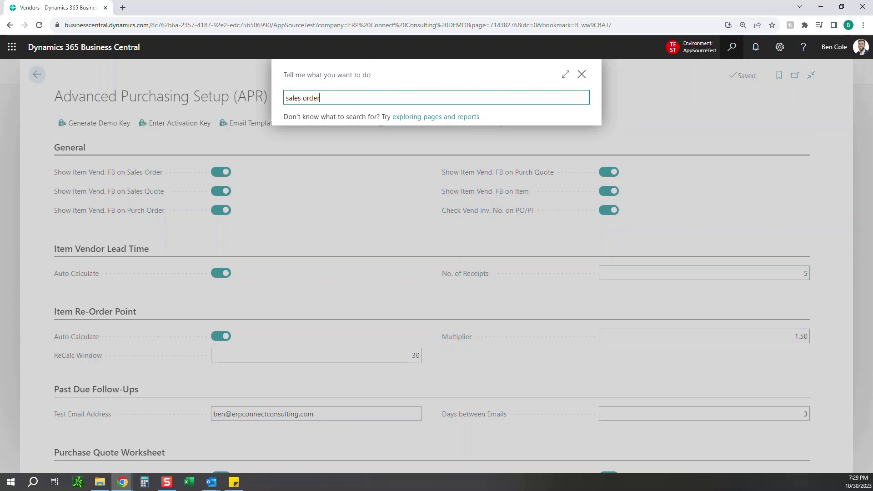
pyautogui.press('Down')
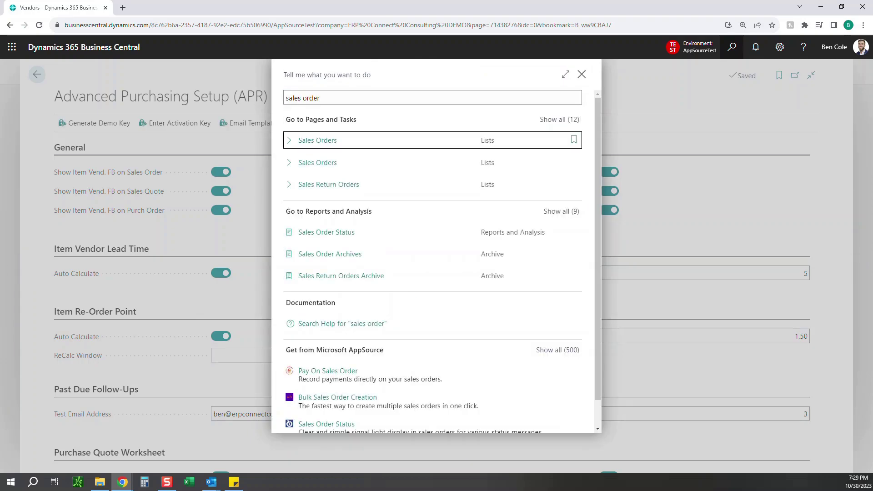
pyautogui.press('Return')
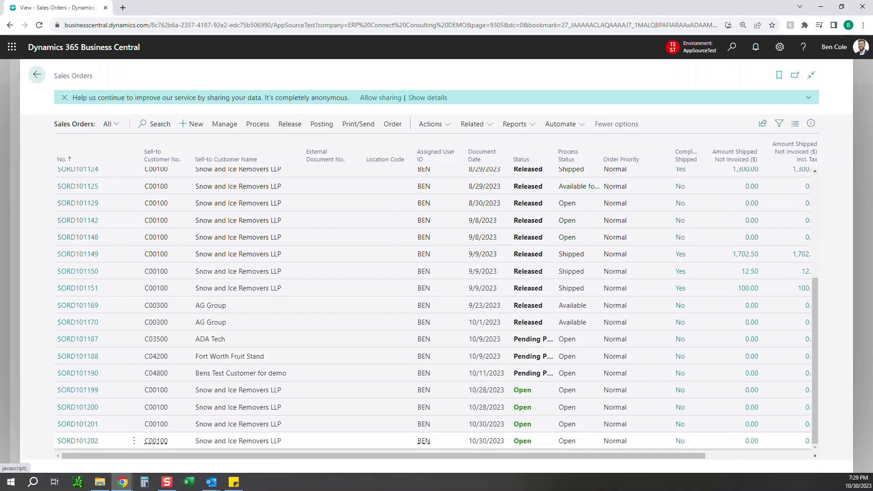
pyautogui.click(78, 442)
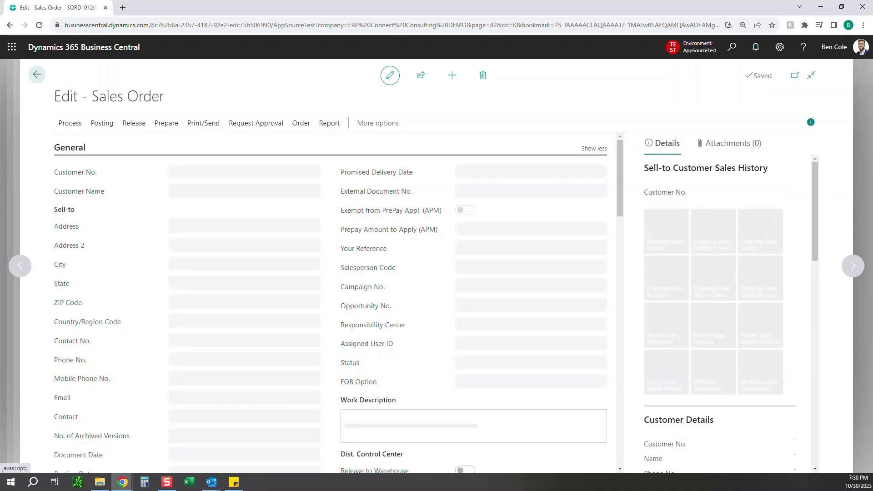
pyautogui.scroll(-2, 336, 303)
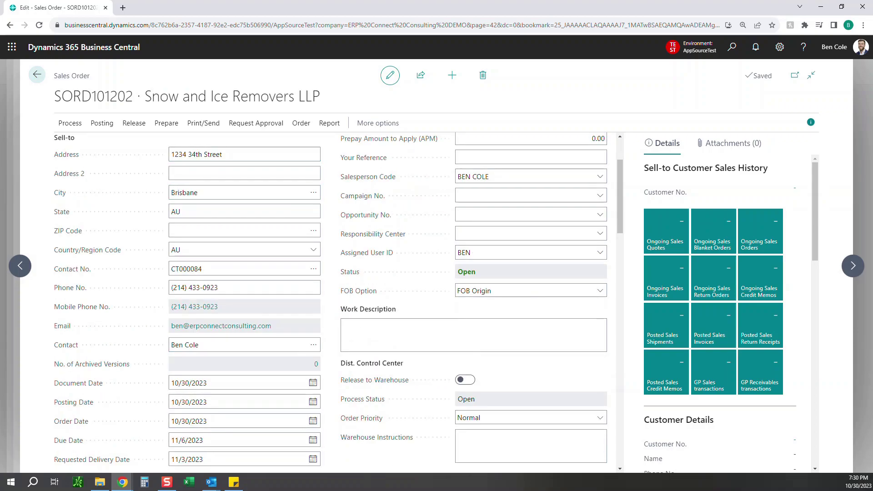
pyautogui.scroll(-3, 331, 300)
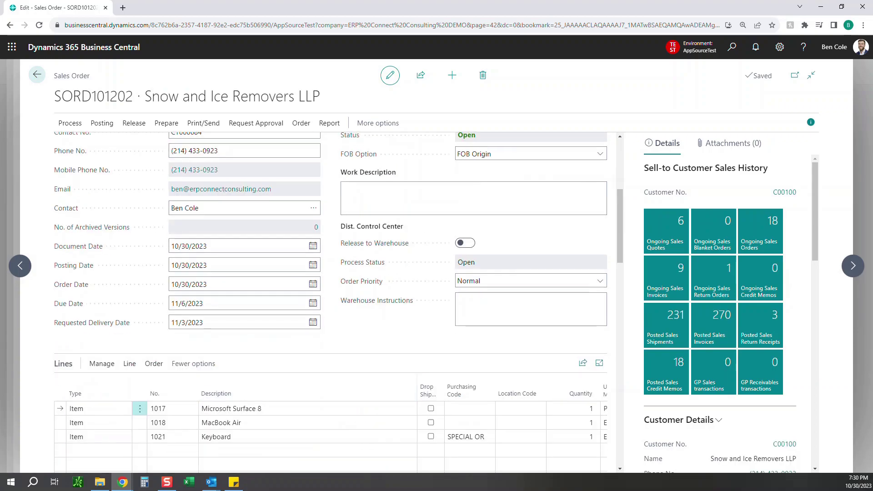
pyautogui.scroll(-1, 308, 386)
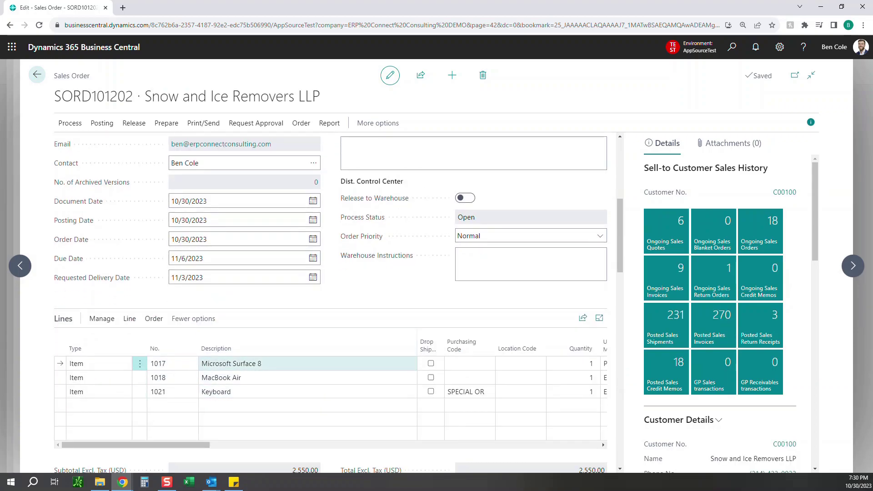
pyautogui.scroll(-1, 308, 377)
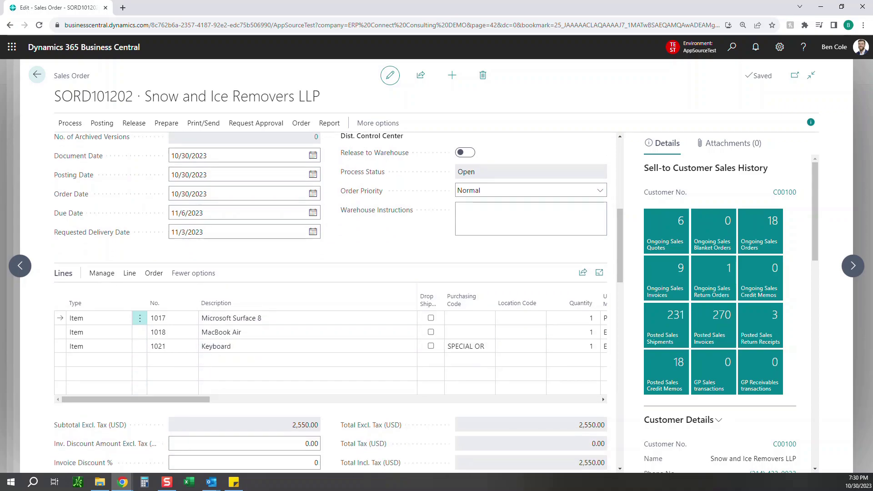
pyautogui.hscroll(5, 308, 354)
pyautogui.hscroll(-5, 444, 346)
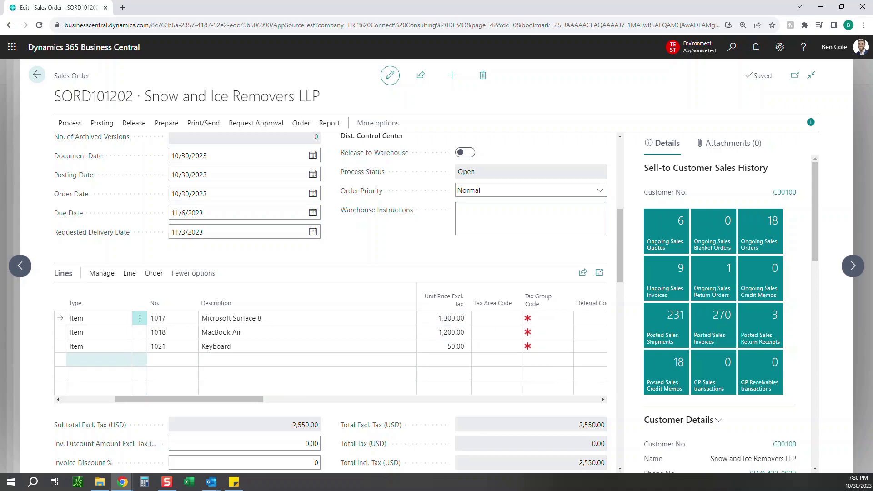
# Review the special-order purchase order linked to the Keyboard line and return to the sales order
pyautogui.click(60, 347)
pyautogui.click(153, 273)
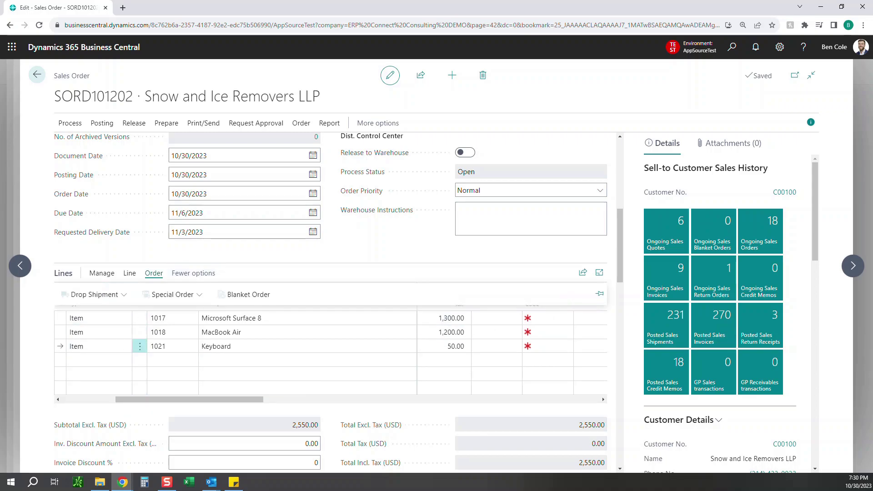
pyautogui.click(173, 295)
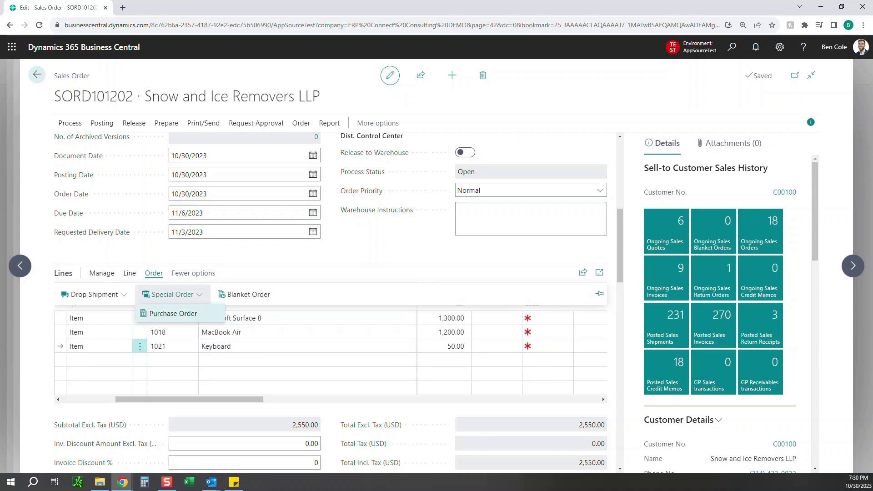
pyautogui.click(173, 313)
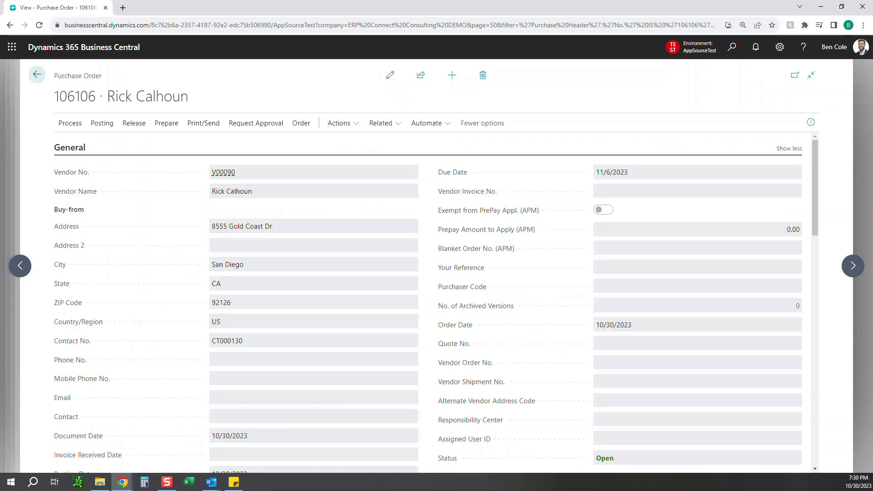
pyautogui.scroll(-5, 435, 303)
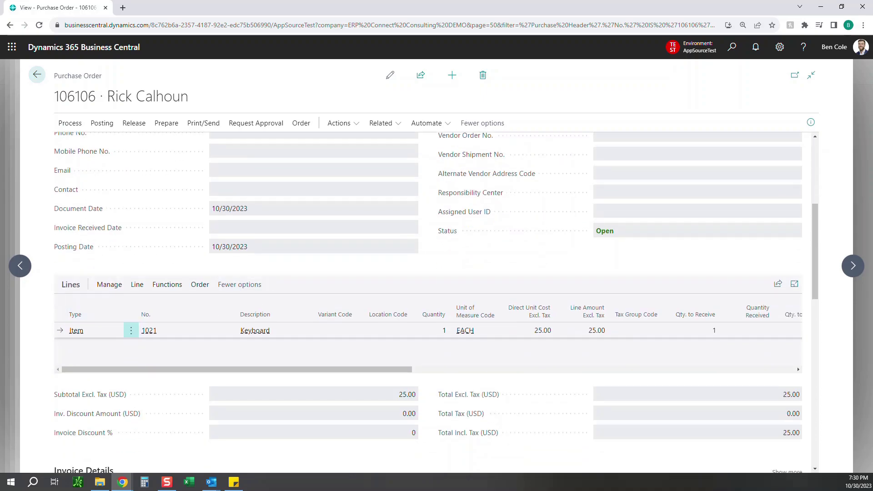
pyautogui.scroll(4, 254, 314)
pyautogui.click(37, 75)
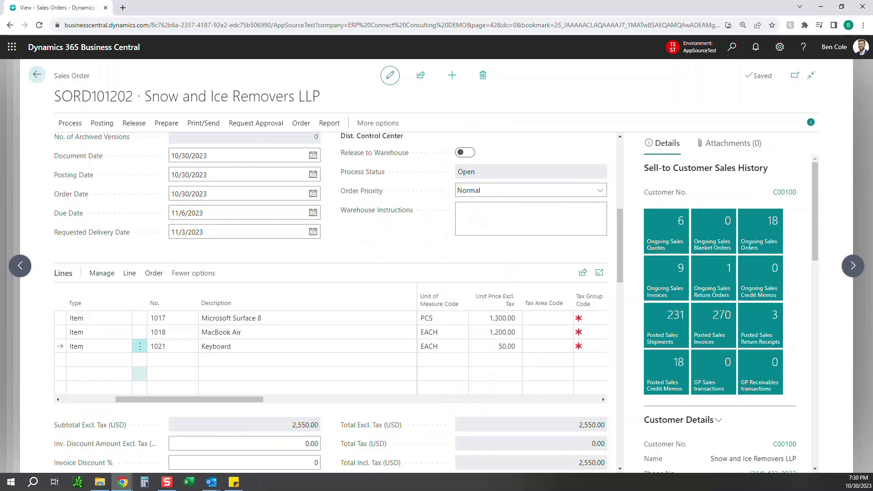
# Review the special-order purchase order linked to the MacBook Air line, including its vendor, and return to the sales order
pyautogui.click(60, 333)
pyautogui.click(154, 273)
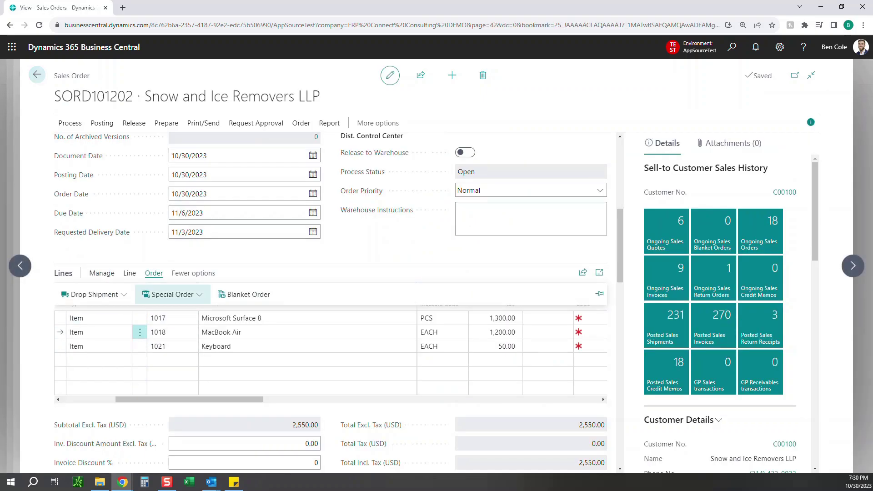
pyautogui.click(173, 294)
pyautogui.click(205, 313)
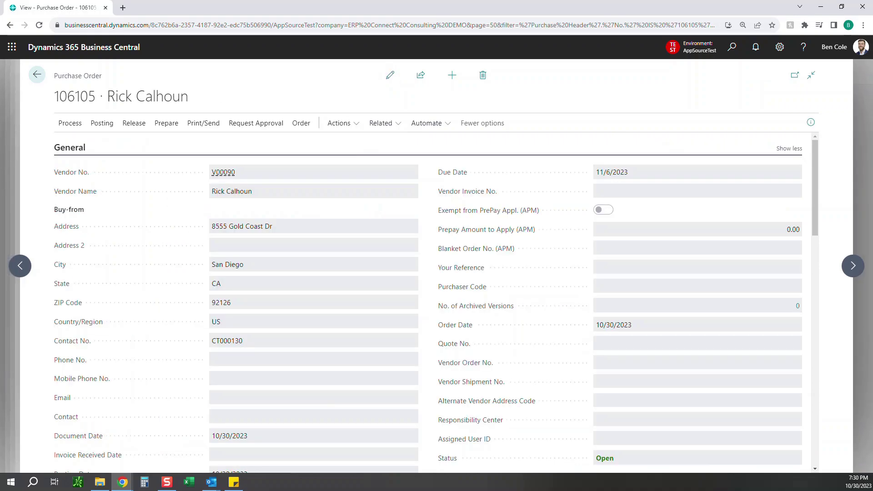
pyautogui.moveTo(108, 97); pyautogui.dragTo(189, 96)
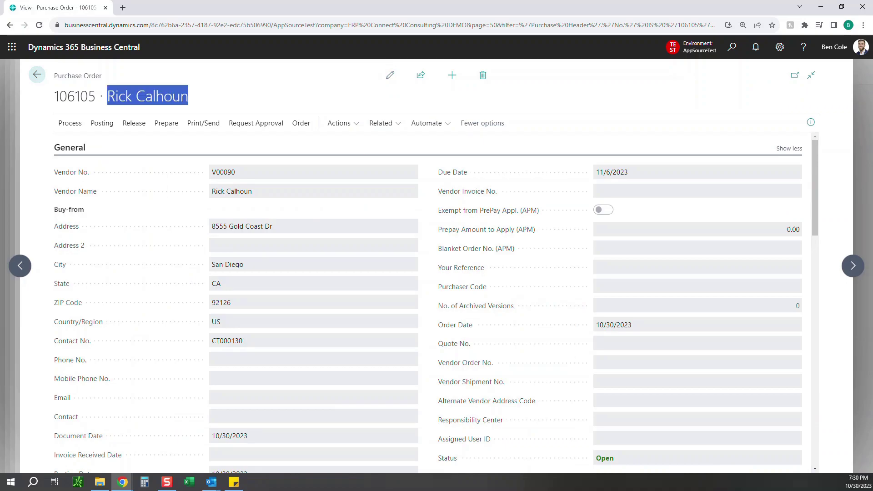
pyautogui.click(205, 96)
pyautogui.click(37, 75)
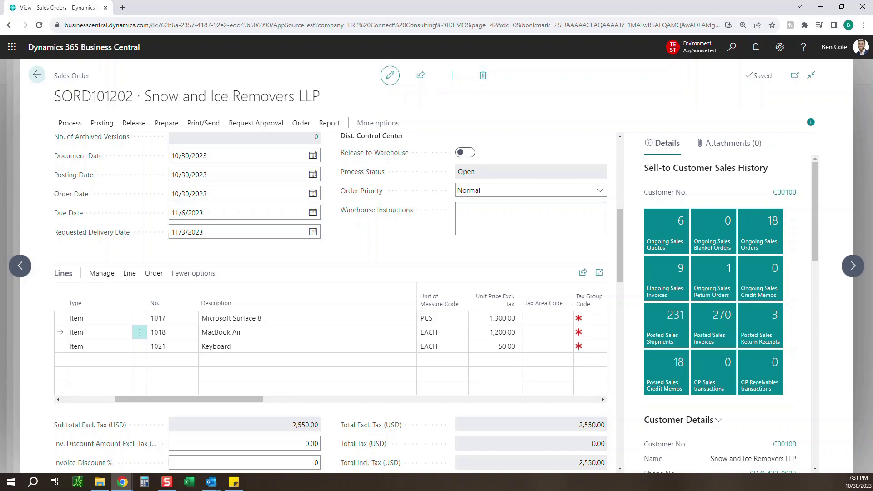
# Close the sales order, check the status of quote 1046 in the Purchase Quotes list, and return to the Sales Orders list
pyautogui.press('Escape')
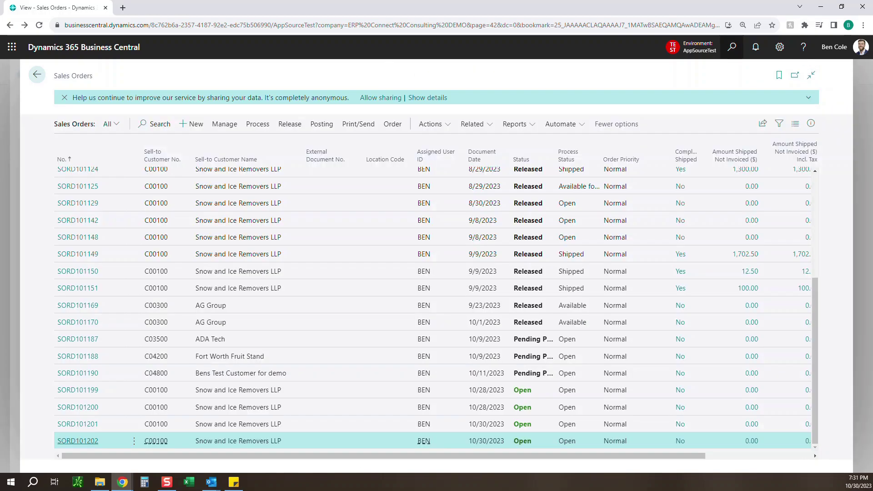
pyautogui.hotkey('alt', 'q')
pyautogui.write('purchase quote')
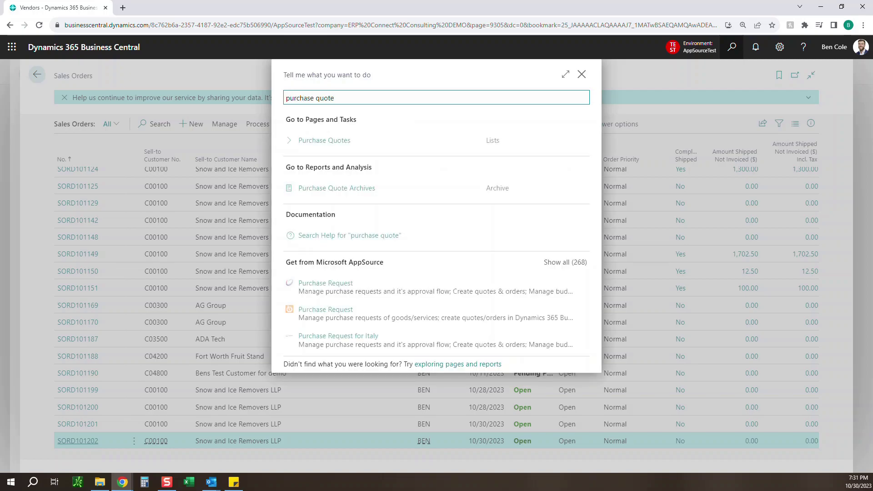
pyautogui.press('Return')
pyautogui.scroll(-20, 437, 237)
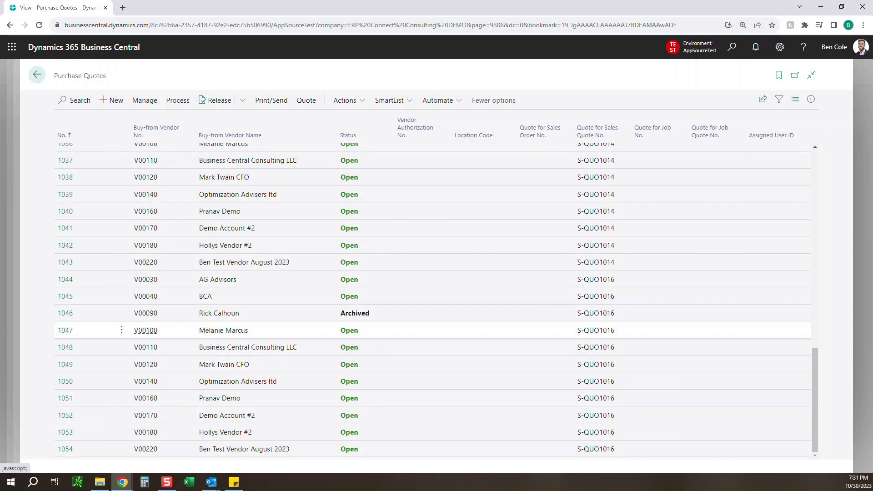
pyautogui.click(355, 314)
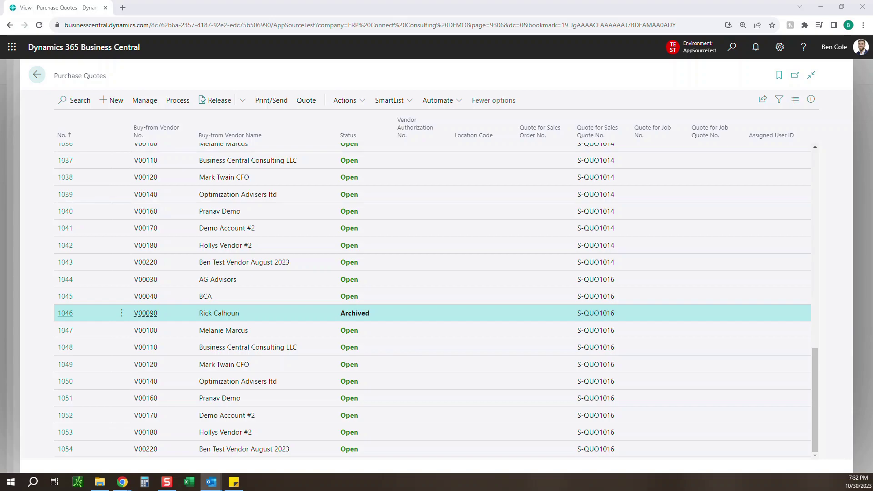
pyautogui.click(37, 74)
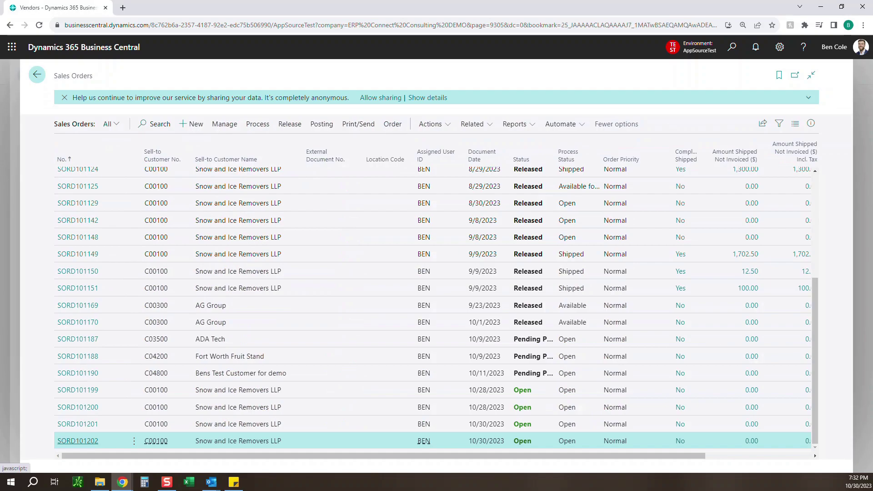
# Close the Sales Orders list, open the PO Past Due Dashboard (APR) to review overdue purchase orders, and return
pyautogui.click(37, 74)
pyautogui.click(37, 74)
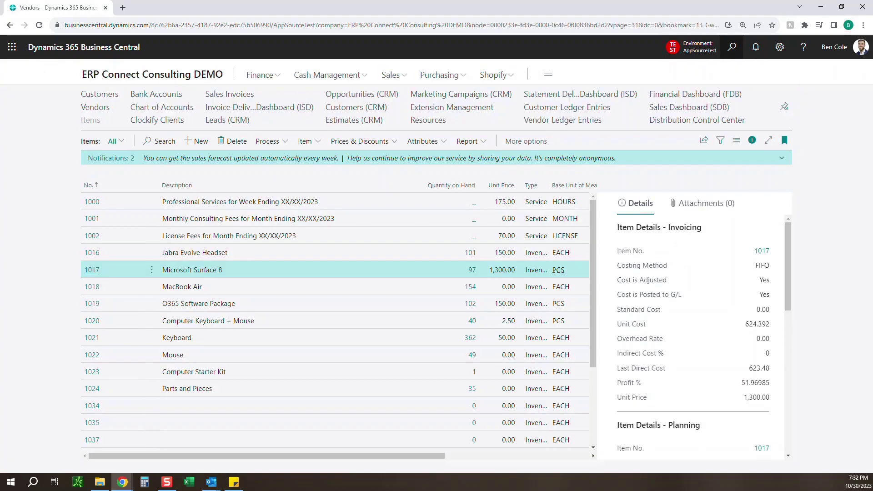
pyautogui.hotkey('alt', 'q')
pyautogui.write('APR')
pyautogui.press('Down')
pyautogui.press('Down')
pyautogui.press('Down')
pyautogui.press('Down')
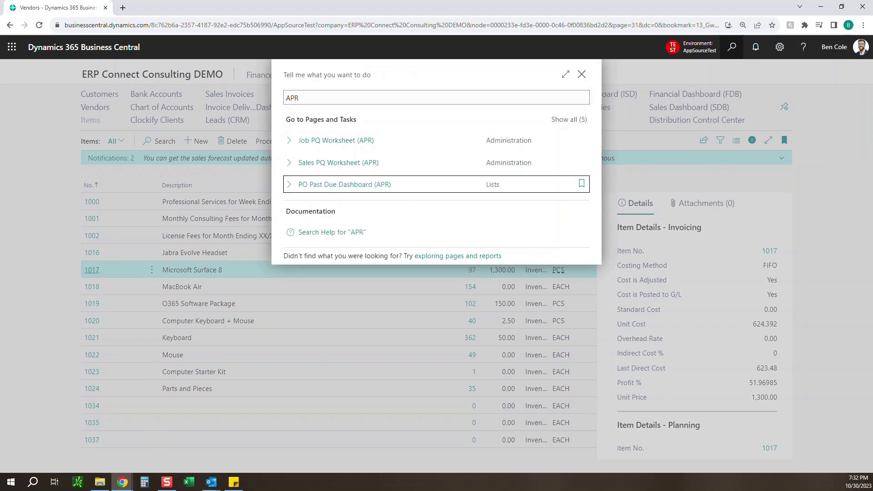
pyautogui.press('Return')
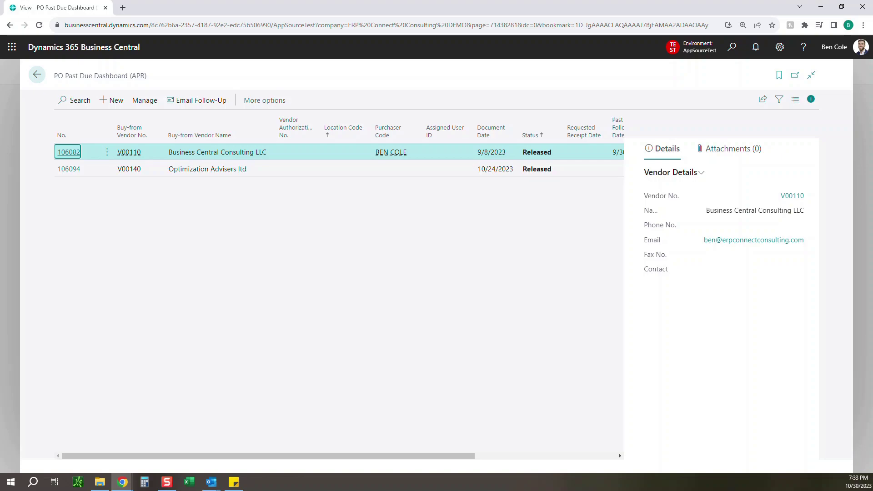
pyautogui.click(37, 74)
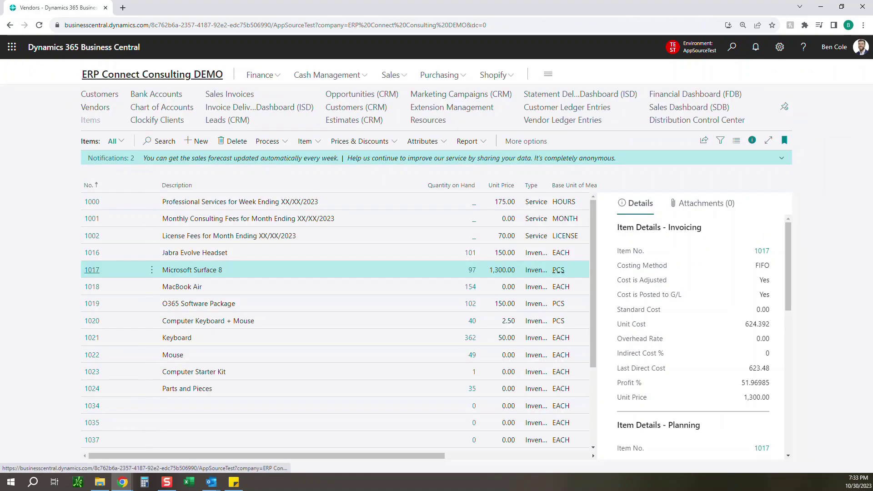
# Find the Purchase Orders list from the home page and open the last purchase order in it
pyautogui.click(152, 74)
pyautogui.click(732, 46)
pyautogui.write('purchase')
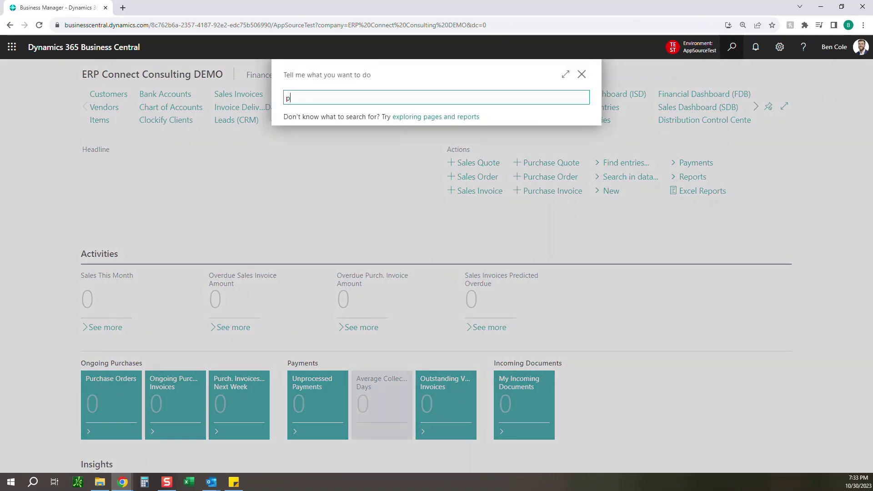
pyautogui.press('BackSpace')
pyautogui.press('BackSpace')
pyautogui.press('BackSpace')
pyautogui.press('BackSpace')
pyautogui.write('csh')
pyautogui.press('BackSpace')
pyautogui.press('BackSpace')
pyautogui.write('chase order')
pyautogui.press('Down')
pyautogui.press('Return')
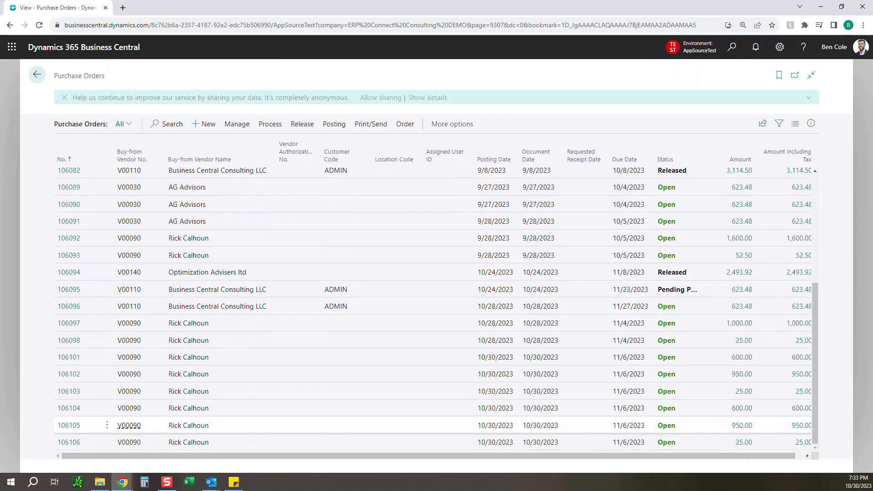
pyautogui.click(69, 442)
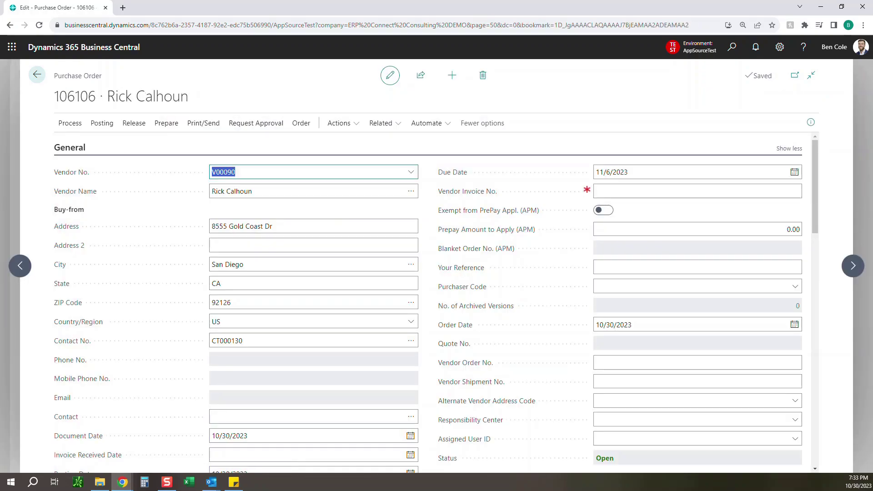
# Draft a Send by Email (APR) message for the purchase order with the POS template, and leave it without sending
pyautogui.click(70, 123)
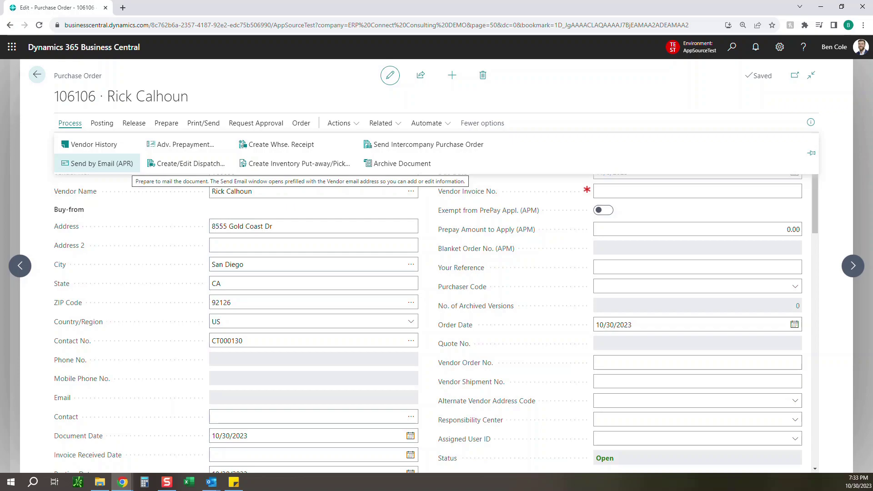
pyautogui.click(101, 164)
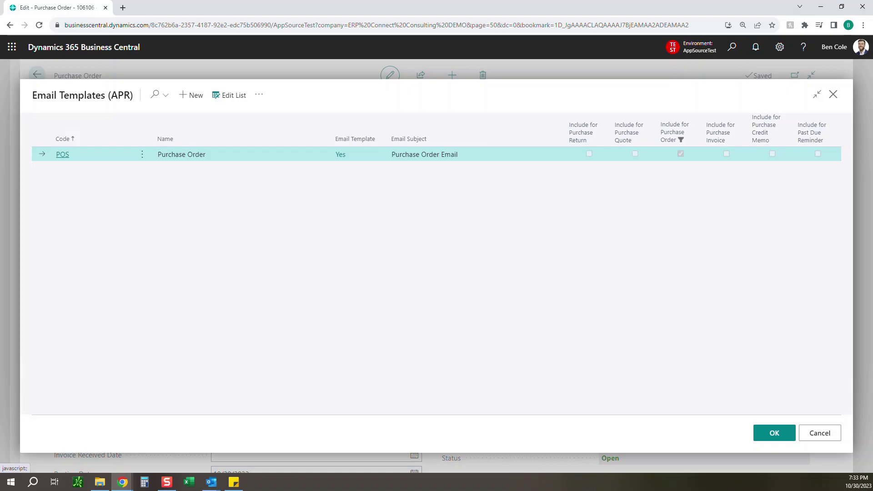
pyautogui.click(63, 154)
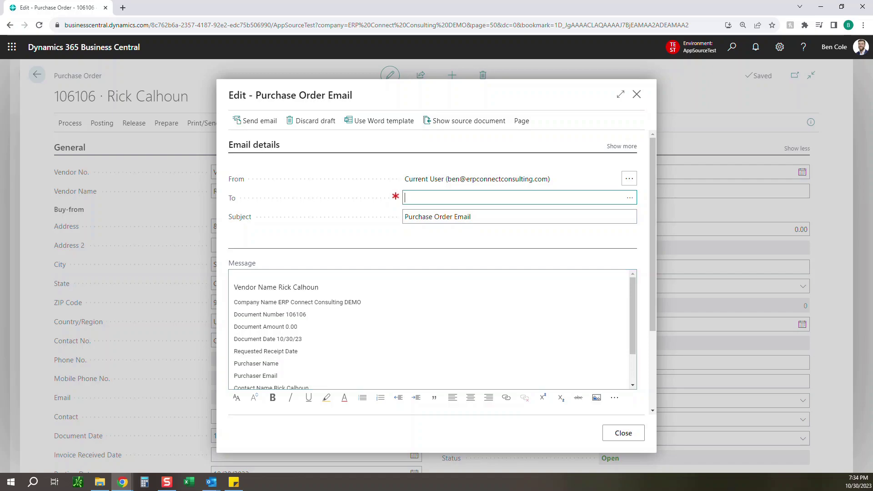
pyautogui.click(637, 94)
pyautogui.click(341, 270)
pyautogui.click(483, 298)
pyautogui.click(37, 75)
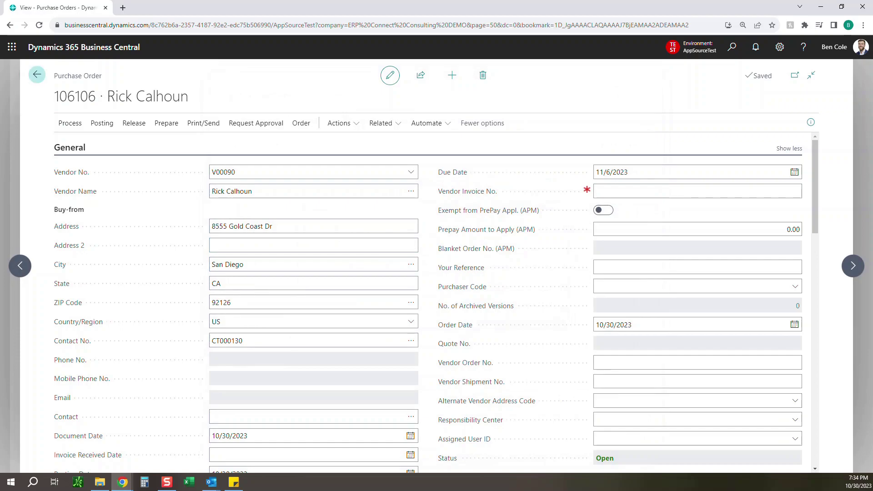
pyautogui.click(37, 74)
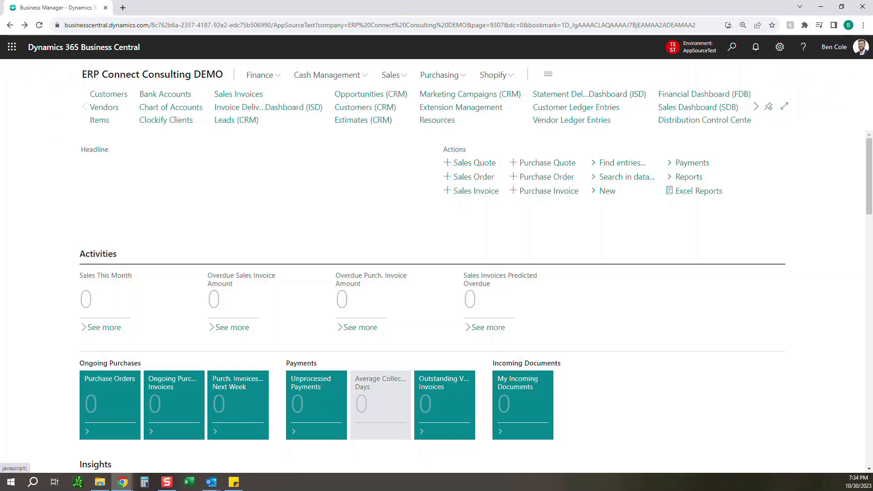
pyautogui.click(104, 108)
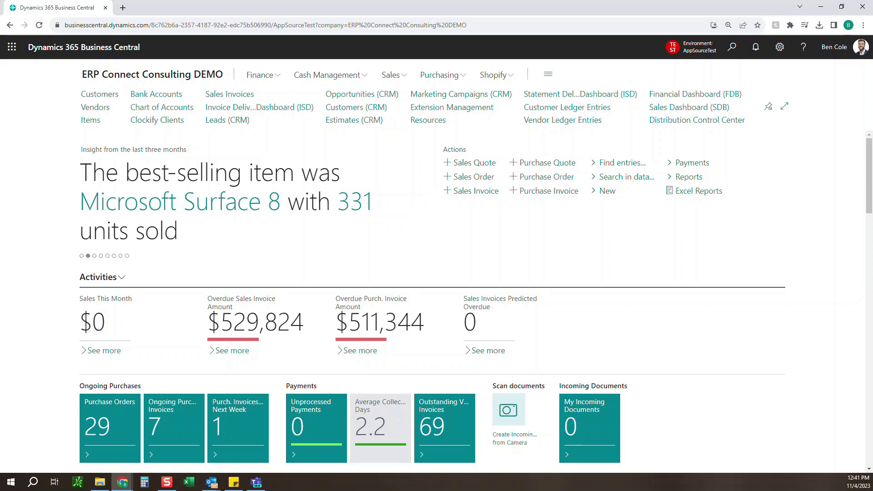
# Open Advanced Purchasing Setup (APR), review the Recurring Documents settings, including Posting Option, and return to the home page
pyautogui.hotkey('alt', 'q')
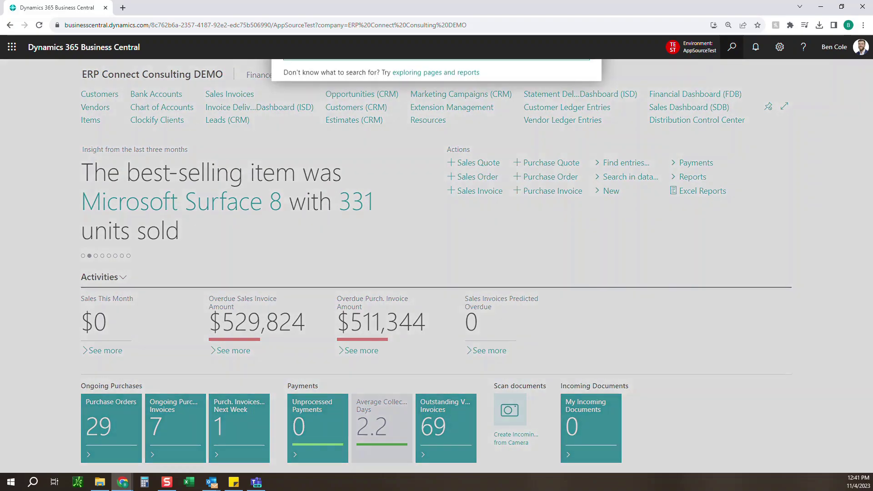
pyautogui.write('APR')
pyautogui.press('Down')
pyautogui.press('Return')
pyautogui.press('Down')
pyautogui.press('Down')
pyautogui.press('Down')
pyautogui.press('Down')
pyautogui.press('Down')
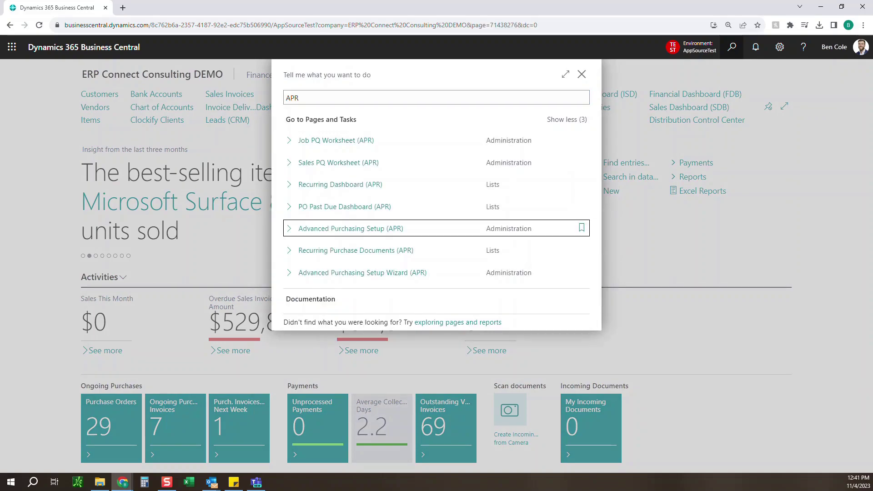
pyautogui.press('Return')
pyautogui.scroll(-5, 428, 301)
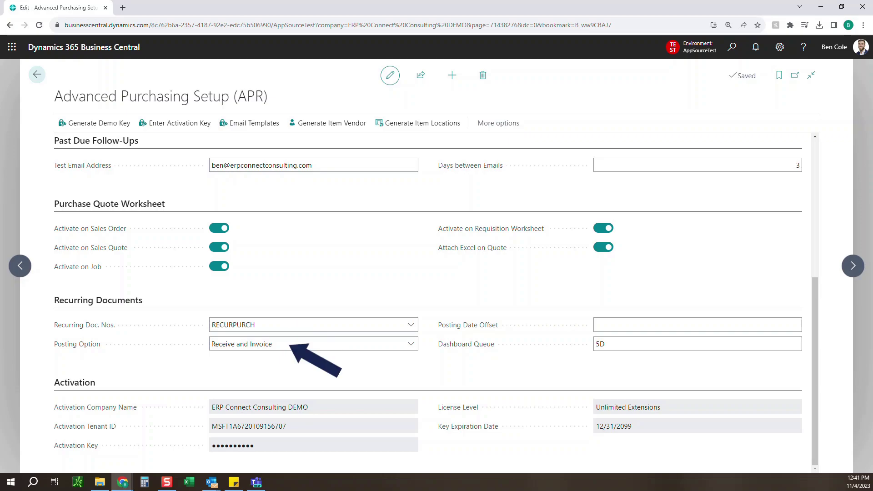
pyautogui.click(289, 345)
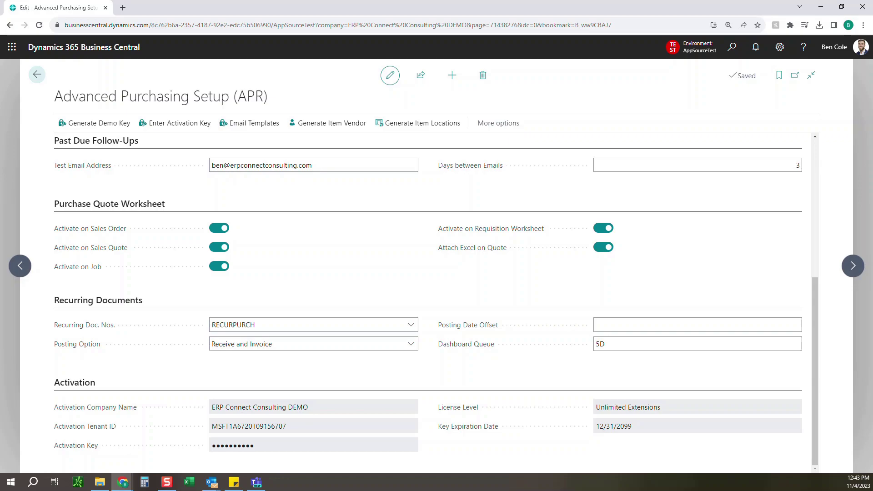
pyautogui.click(37, 74)
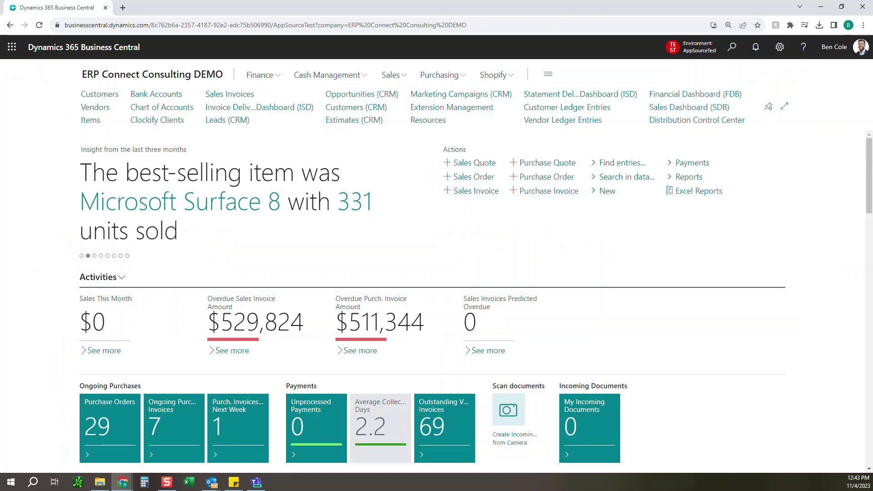
# Search for "Recurr" and open the Recurring Purchase Documents (APR) list
pyautogui.hotkey('alt', 'q')
pyautogui.write('Rec urr')
pyautogui.press('BackSpace')
pyautogui.press('BackSpace')
pyautogui.press('BackSpace')
pyautogui.press('BackSpace')
pyautogui.write('urr')
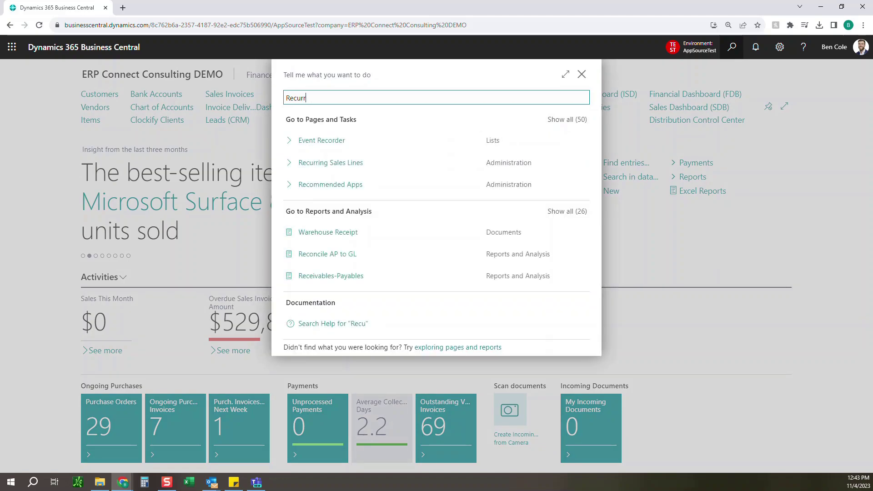
pyautogui.press('Down')
pyautogui.press('Down')
pyautogui.press('Up')
pyautogui.press('Return')
pyautogui.press('Down')
pyautogui.press('Down')
pyautogui.press('Down')
pyautogui.press('Down')
pyautogui.press('Down')
pyautogui.press('Down')
pyautogui.press('Down')
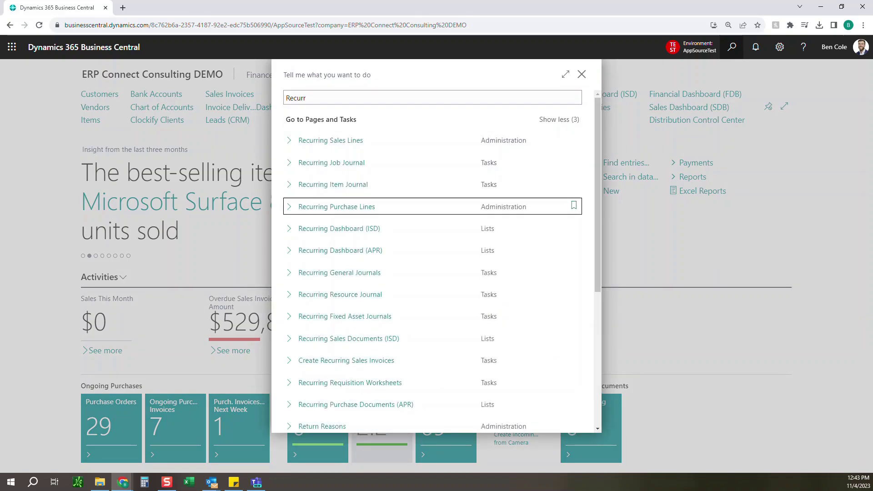
pyautogui.press('Down')
pyautogui.press('Down')
pyautogui.press('Down')
pyautogui.press('Down')
pyautogui.press('Down')
pyautogui.press('Down')
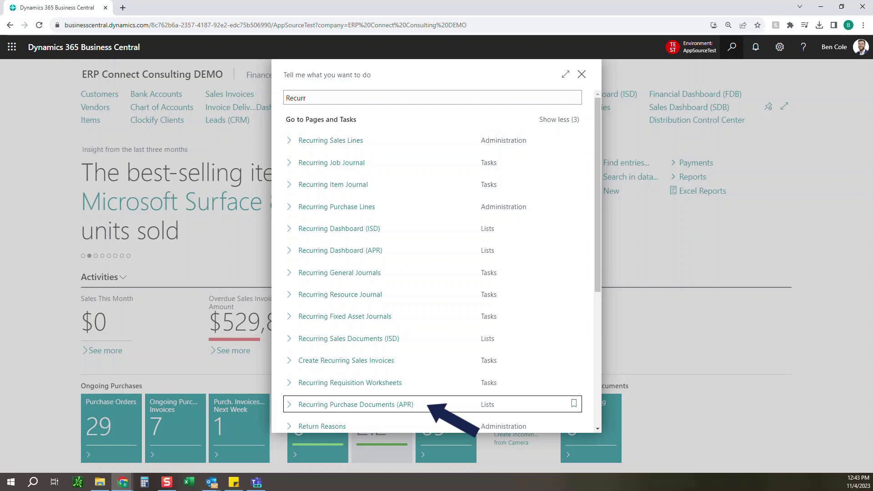
pyautogui.press('Up')
pyautogui.press('Up')
pyautogui.press('Up')
pyautogui.press('Up')
pyautogui.press('Down')
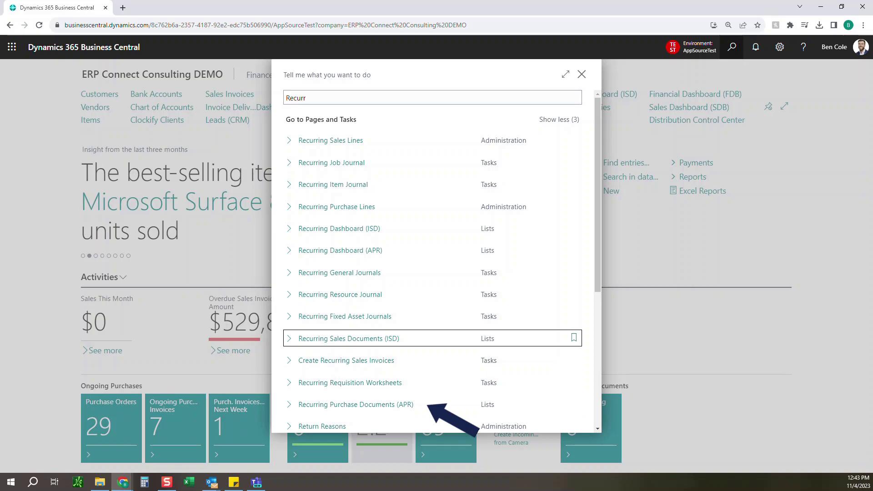
pyautogui.press('Down')
pyautogui.press('Down')
pyautogui.press('Down')
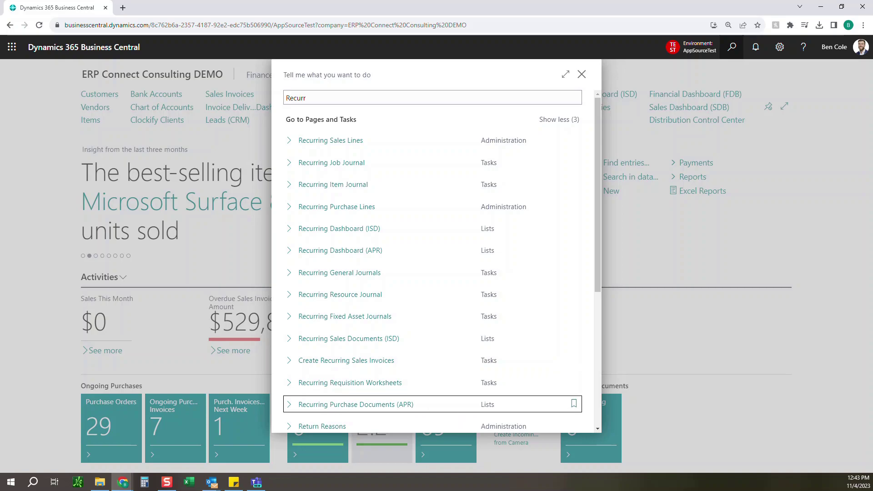
pyautogui.press('Return')
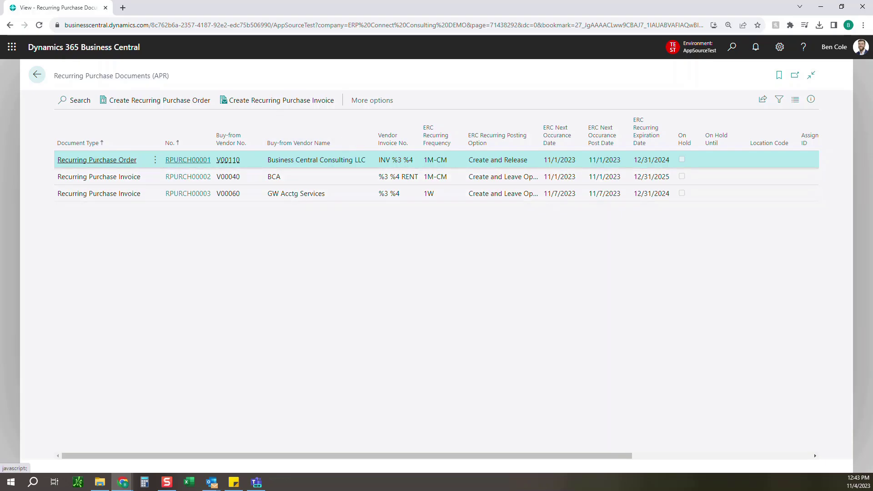
# Review the document types, vendor names and vendor invoice number patterns in the recurring purchase documents list
pyautogui.moveTo(65, 160); pyautogui.dragTo(136, 160)
pyautogui.moveTo(82, 177); pyautogui.dragTo(139, 177)
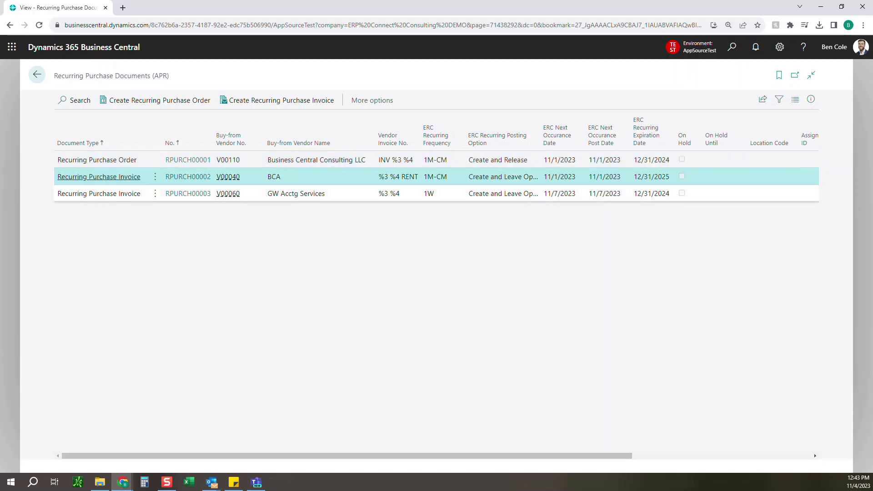
pyautogui.click(315, 160)
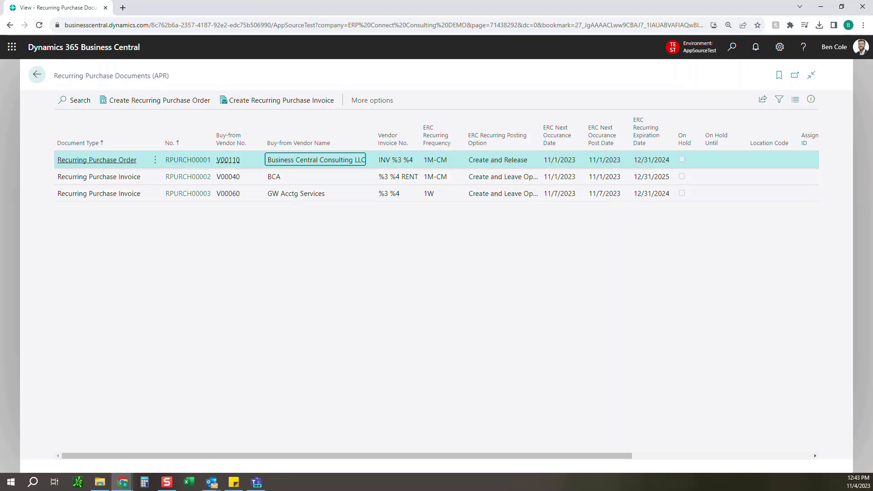
pyautogui.moveTo(394, 139)
pyautogui.click(424, 164)
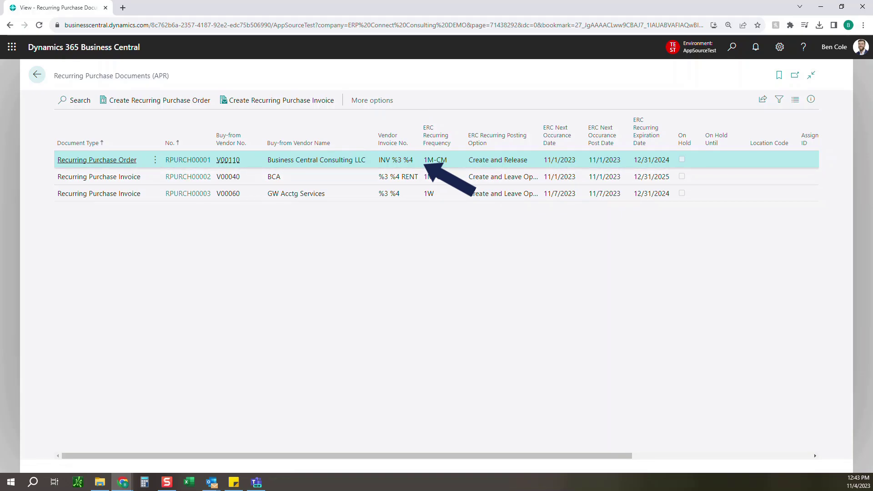
pyautogui.moveTo(386, 160)
pyautogui.mouseDown()
pyautogui.moveTo(413, 160)
pyautogui.moveTo(396, 177)
pyautogui.moveTo(418, 177)
pyautogui.mouseUp()
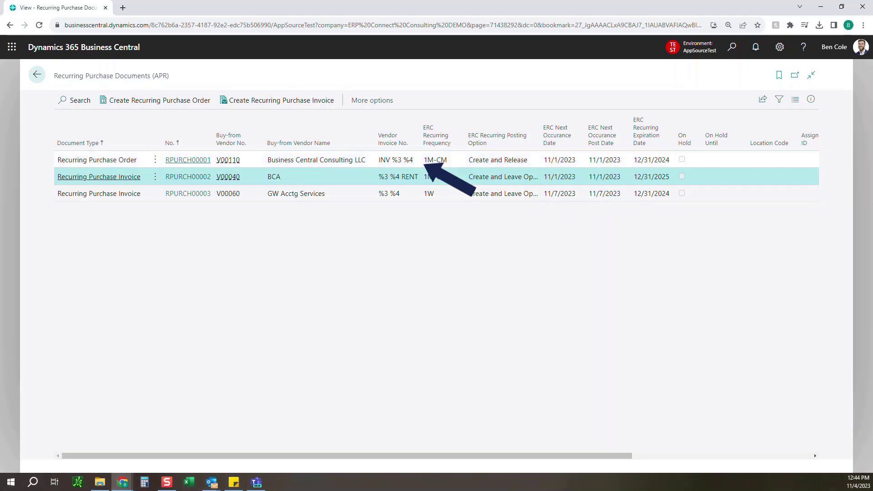
# Open the Business Central Consulting LLC recurring purchase order for editing and examine the %3 %4 placeholders in its Vendor Invoice No
pyautogui.click(188, 160)
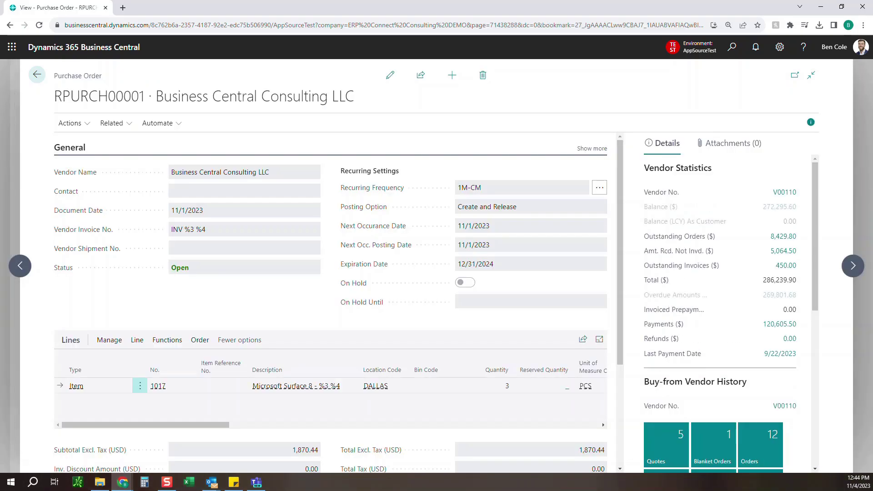
pyautogui.click(391, 75)
pyautogui.click(245, 229)
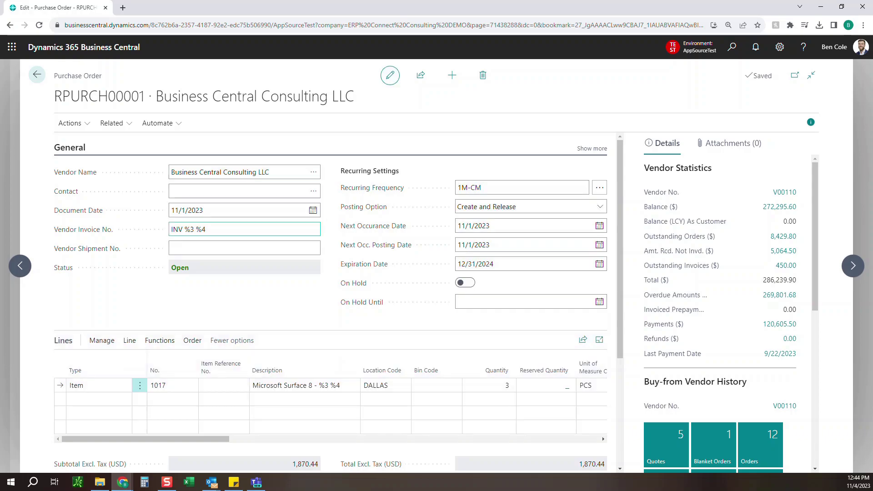
pyautogui.click(190, 229)
pyautogui.moveTo(206, 229); pyautogui.dragTo(185, 229)
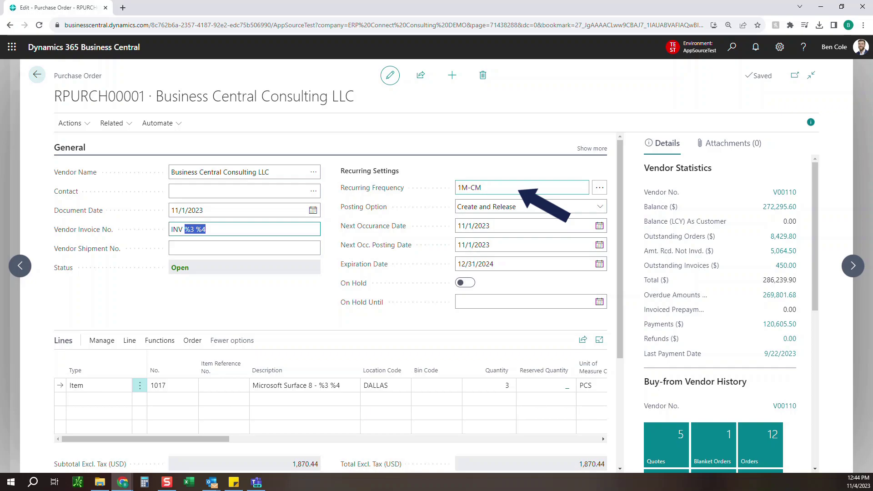
# View the Recurring Schedule (APR) behind the order's Recurring Frequency and close it without adding dates
pyautogui.click(599, 188)
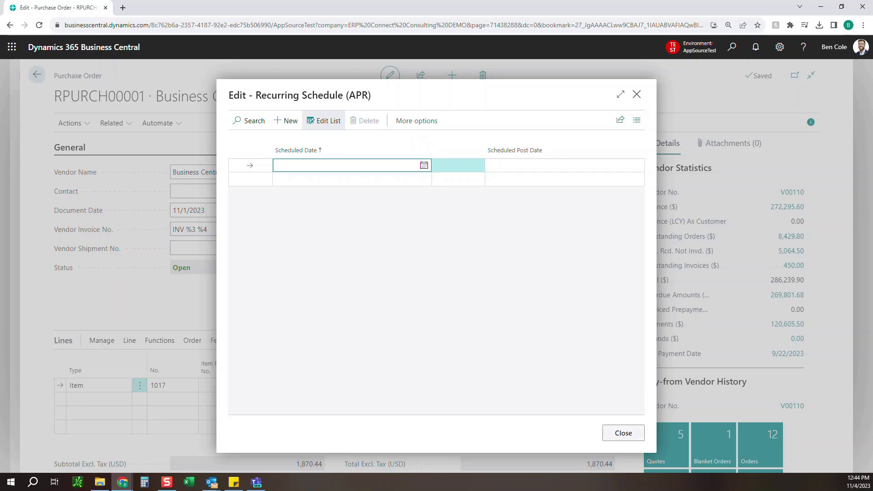
pyautogui.press('Escape')
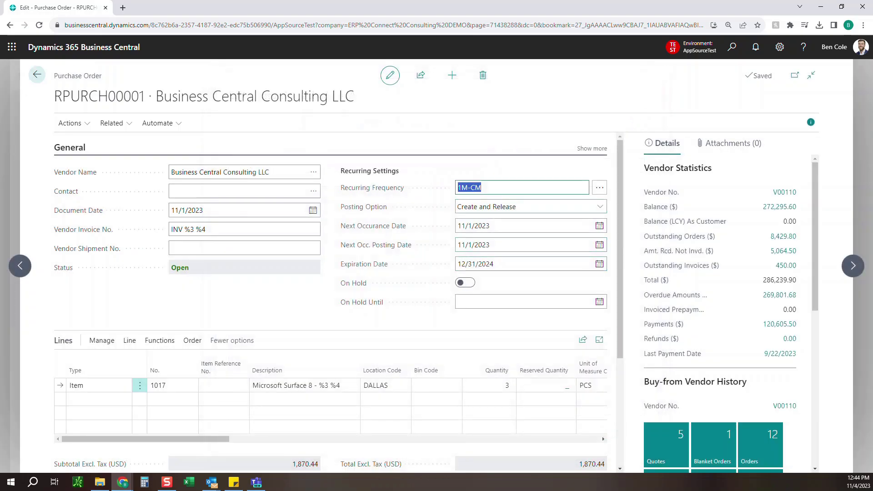
pyautogui.click(482, 187)
# Review the available Posting Option choices for the recurring purchase order, keeping Create and Release
pyautogui.click(600, 207)
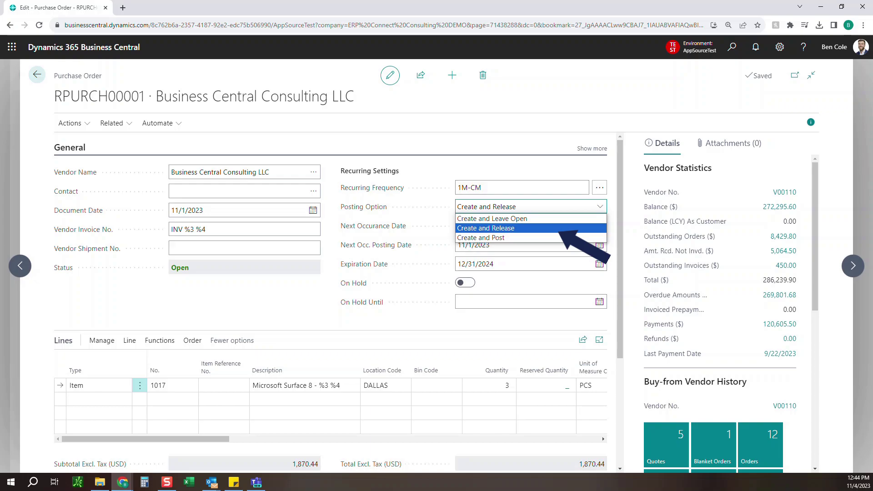
pyautogui.press('Escape')
pyautogui.hotkey('alt', 'Down')
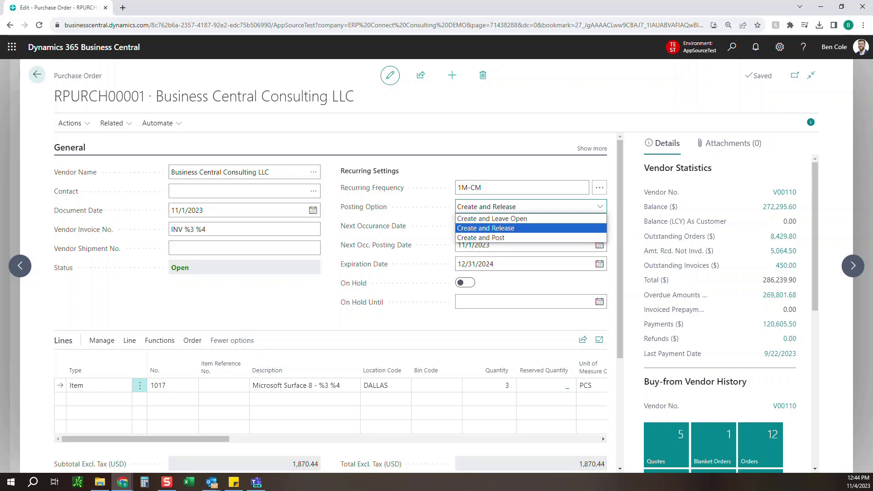
pyautogui.press('Up')
pyautogui.press('Escape')
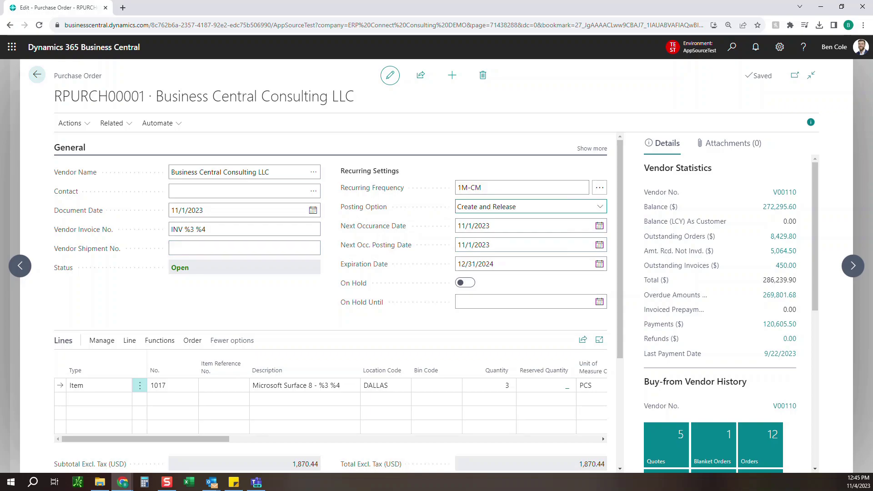
# Review the recurring order's On Hold settings and the %3 %4 placeholders in its line description, and return to the recurring documents list
pyautogui.moveTo(364, 264)
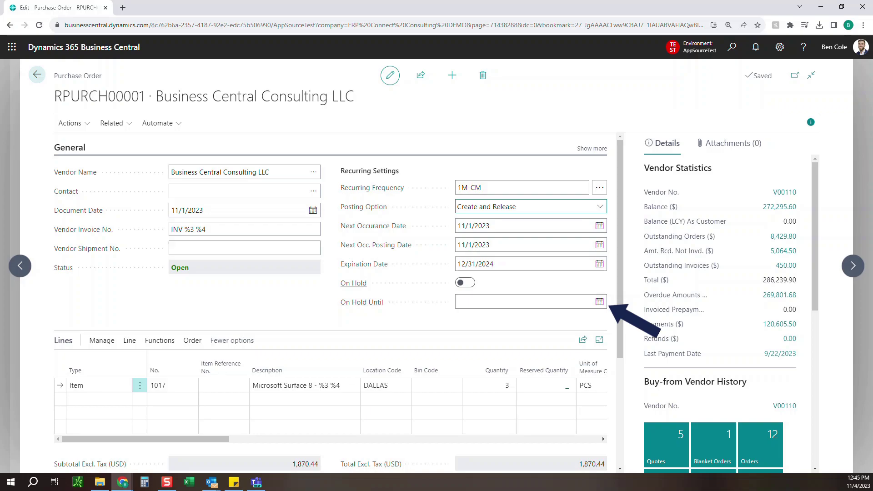
pyautogui.moveTo(362, 302)
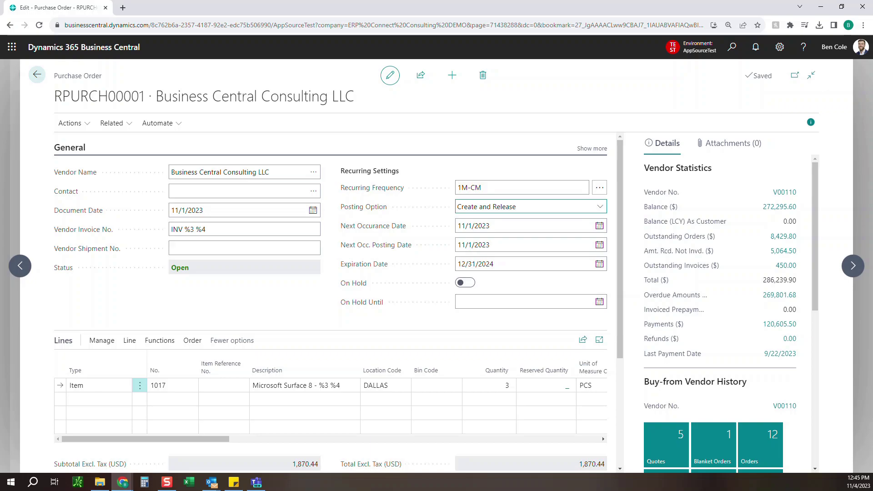
pyautogui.click(329, 386)
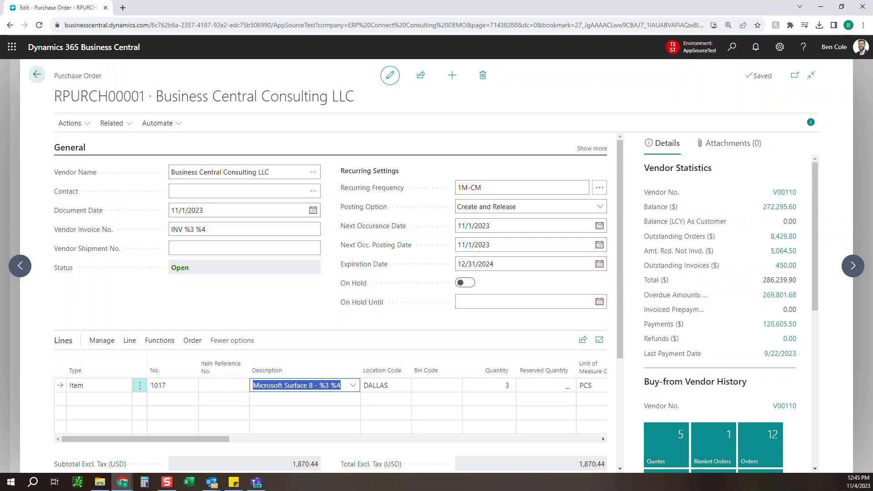
pyautogui.click(329, 386)
pyautogui.moveTo(319, 385); pyautogui.dragTo(342, 386)
pyautogui.click(37, 75)
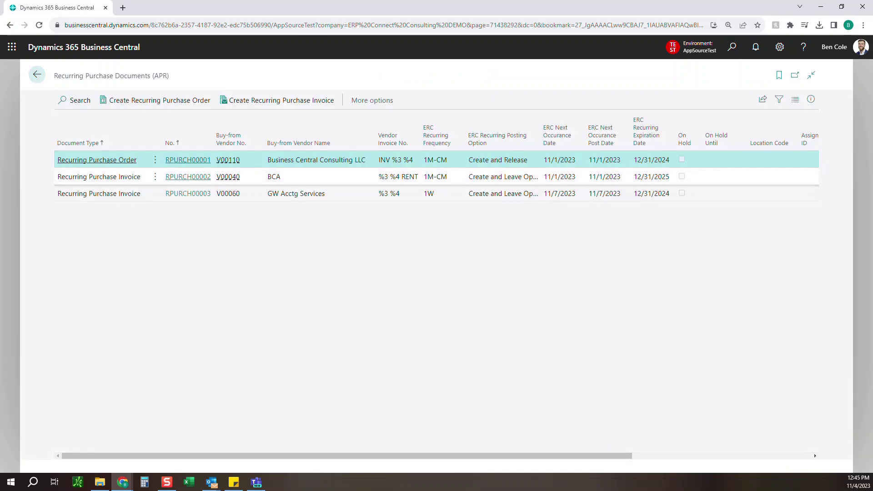
# View the BCA recurring purchase invoice, check the recurring frequency of the GW Acctg Services entry, and leave the recurring documents list
pyautogui.click(188, 176)
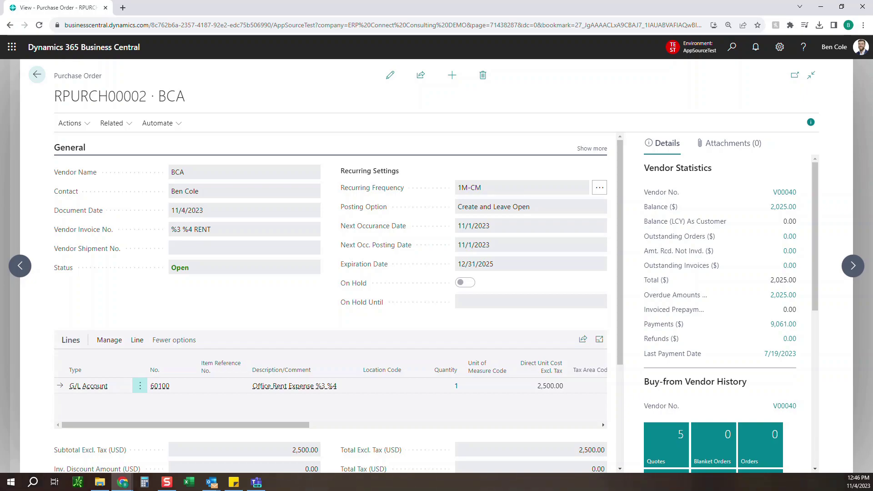
pyautogui.click(37, 75)
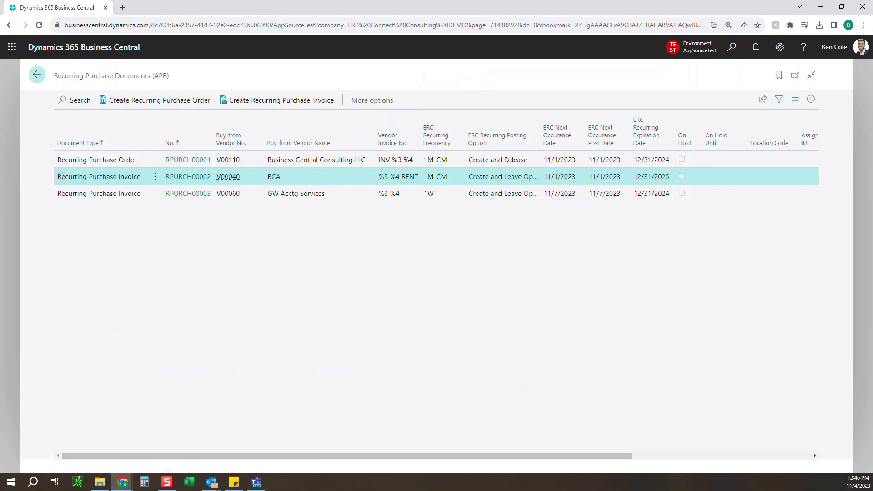
pyautogui.moveTo(424, 194); pyautogui.dragTo(428, 194)
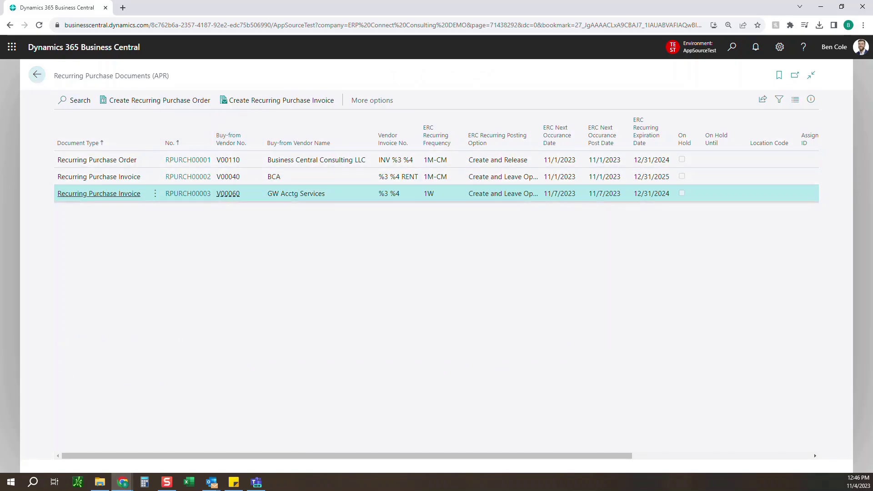
pyautogui.click(36, 75)
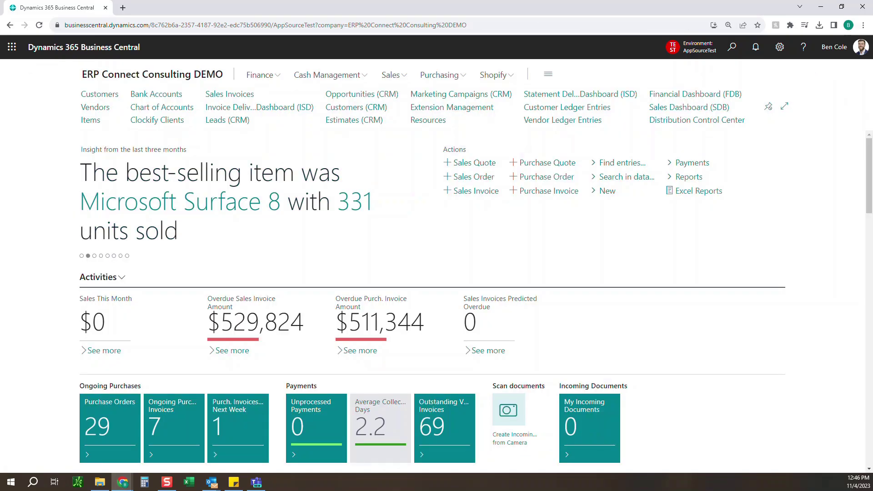
# Search for "Recurring Dash", open the Recurring Dashboard (APR), and dismiss its introductory tip
pyautogui.click(731, 47)
pyautogui.write('Recurring Dash')
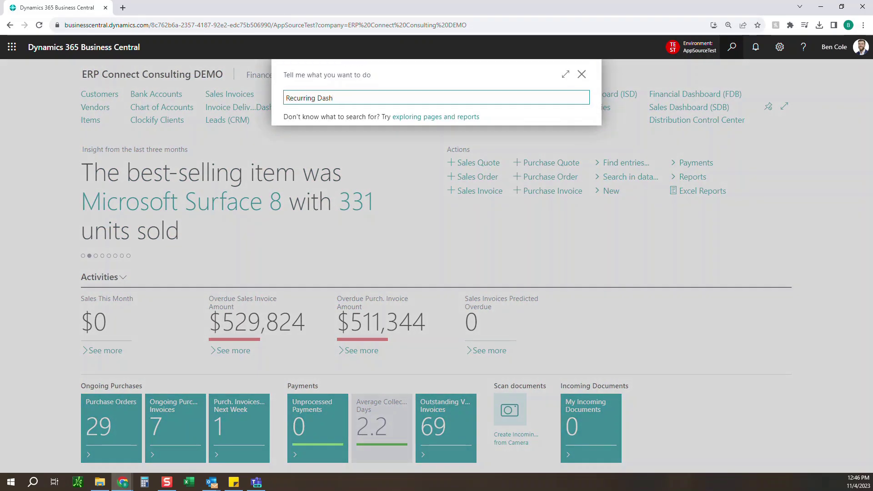
pyautogui.press('Down')
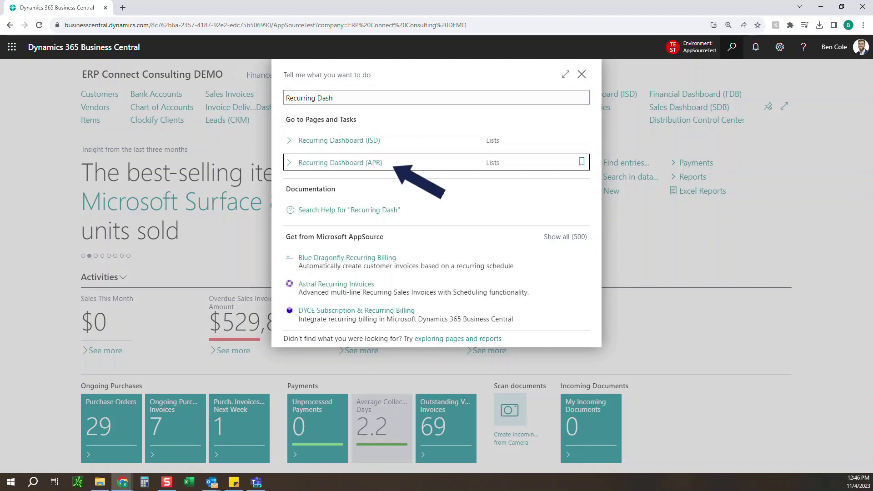
pyautogui.press('Up')
pyautogui.press('Down')
pyautogui.press('Return')
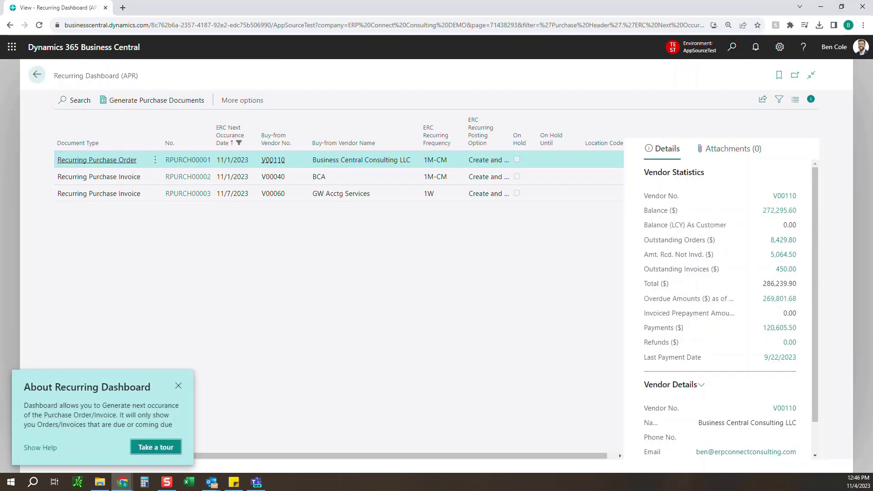
pyautogui.click(178, 386)
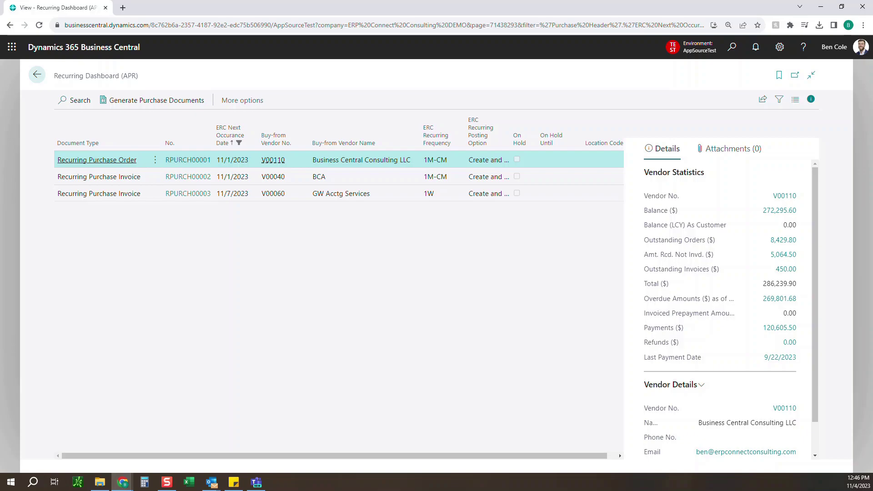
# Select the Business Central Consulting LLC and BCA documents, widen the ERC Recurring Posting Option column, and hide the vendor details
pyautogui.hotkey('shift', 'Down')
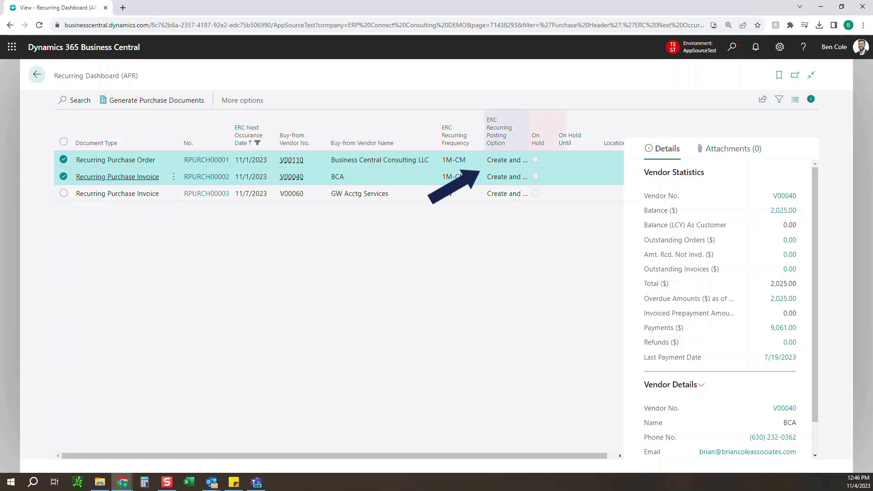
pyautogui.moveTo(529, 136); pyautogui.dragTo(568, 135)
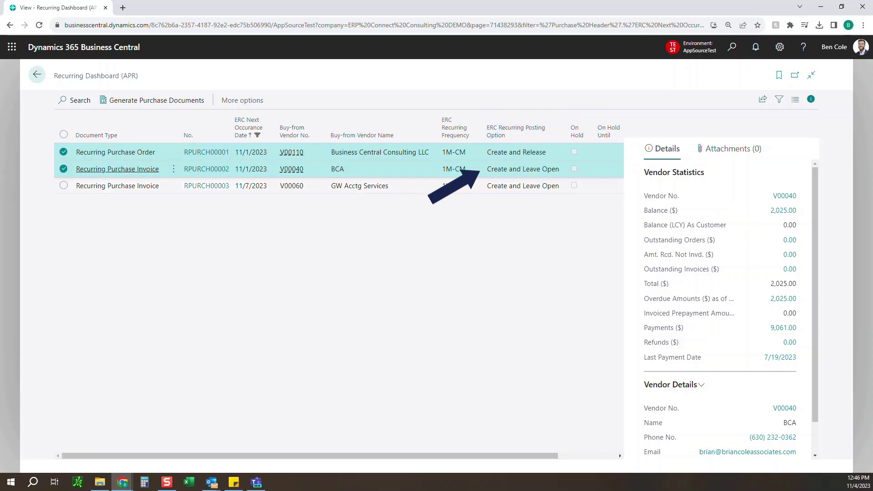
pyautogui.click(811, 99)
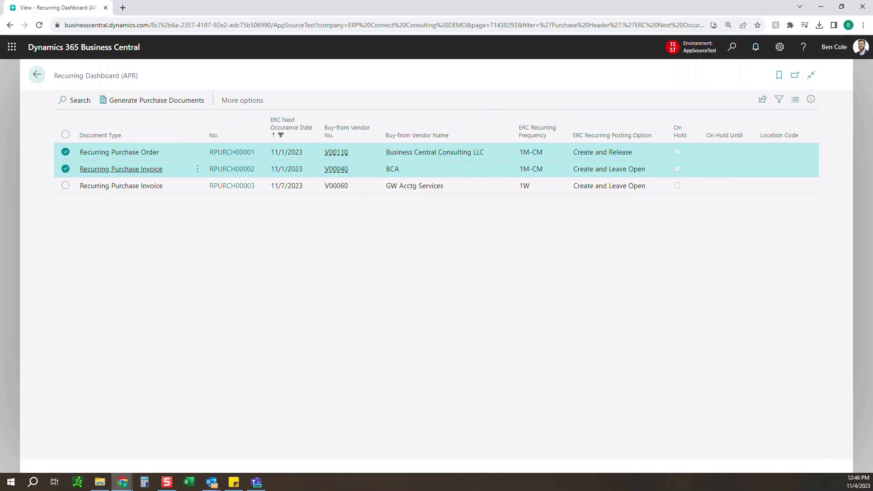
# Generate the purchase documents for the two selected recurring documents and confirm the generation
pyautogui.click(152, 100)
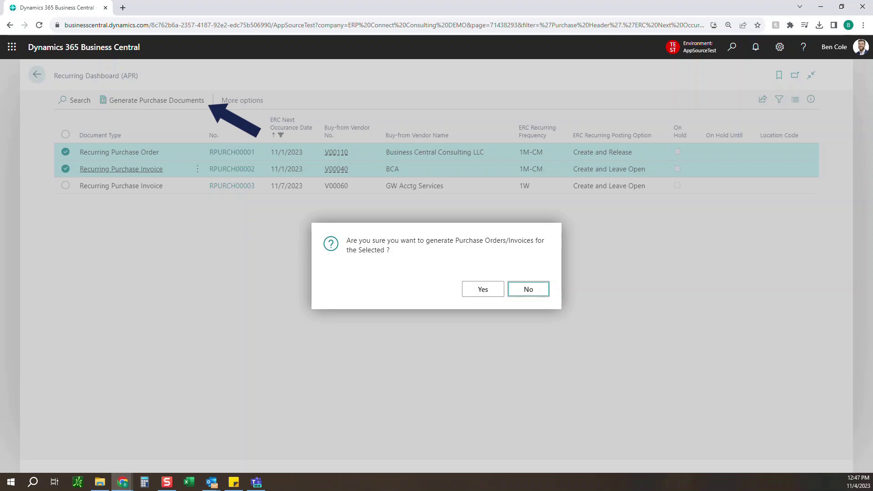
pyautogui.click(483, 289)
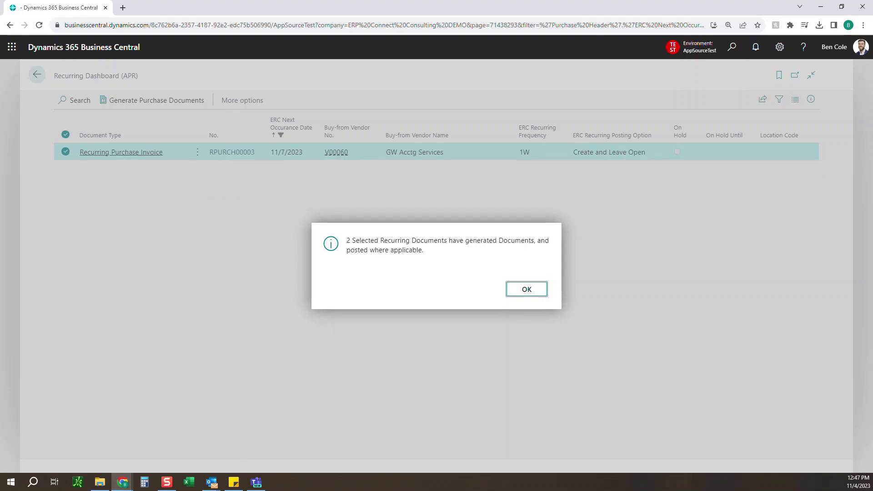
pyautogui.moveTo(352, 241); pyautogui.dragTo(477, 241)
pyautogui.click(483, 275)
pyautogui.click(527, 290)
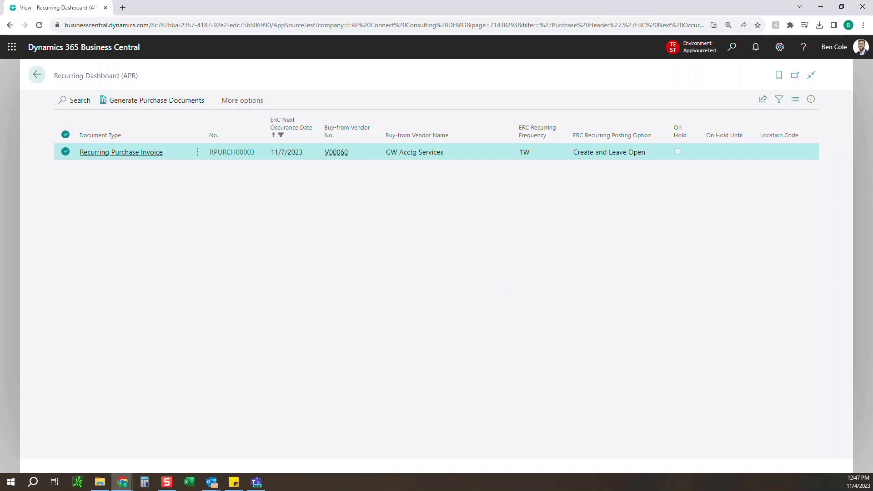
# Leave the recurring dashboard and open the Purchase Orders list by searching for "purchase order"
pyautogui.click(37, 74)
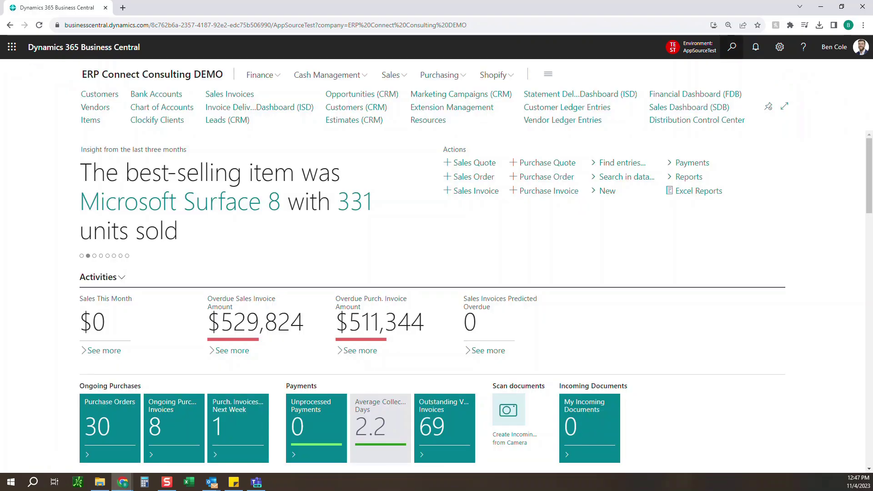
pyautogui.click(732, 47)
pyautogui.write('purchase order')
pyautogui.press('Down')
pyautogui.press('Down')
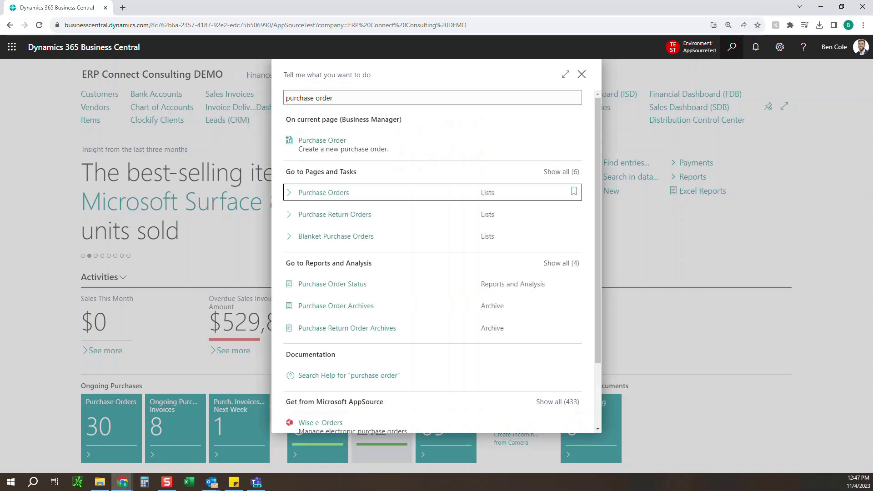
pyautogui.press('Return')
# Open the last Business Central Consulting LLC purchase order in the list and check its dates against the system calendar
pyautogui.scroll(-5, 130, 310)
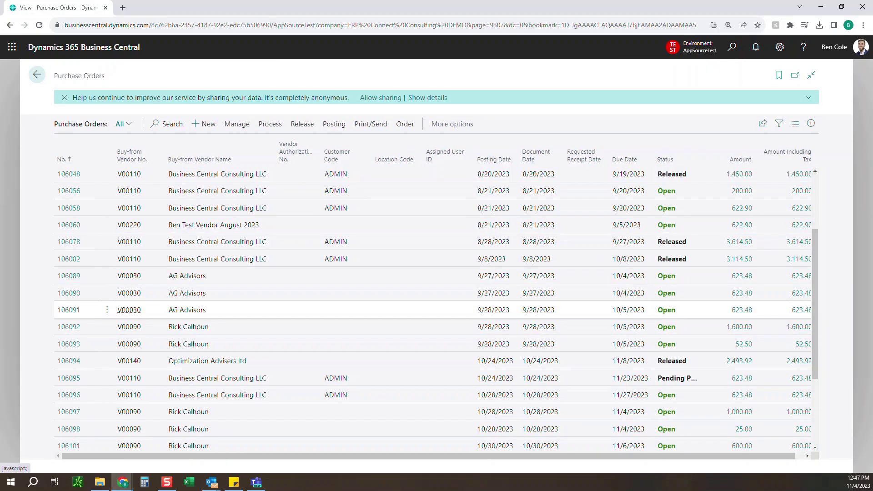
pyautogui.scroll(-3, 130, 310)
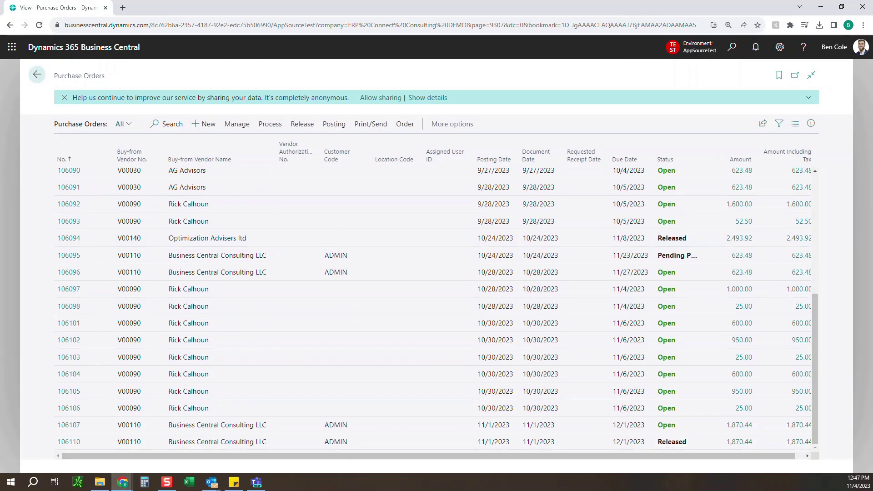
pyautogui.click(68, 442)
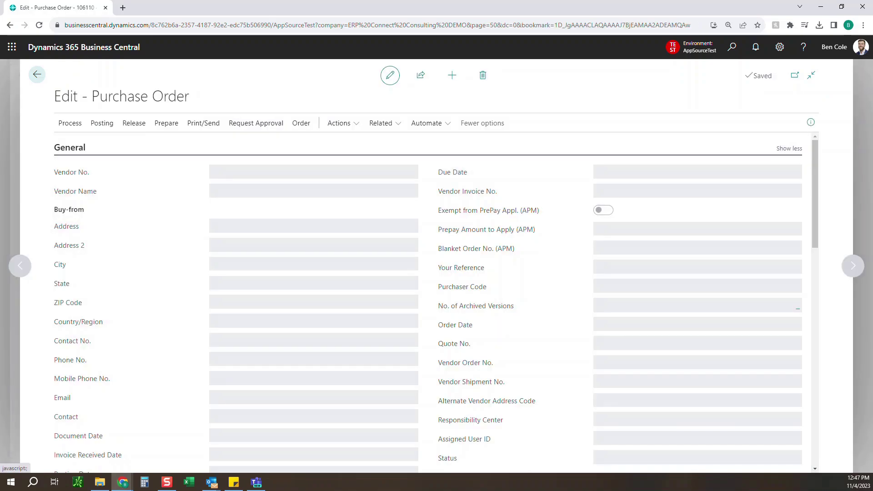
pyautogui.scroll(-1, 314, 337)
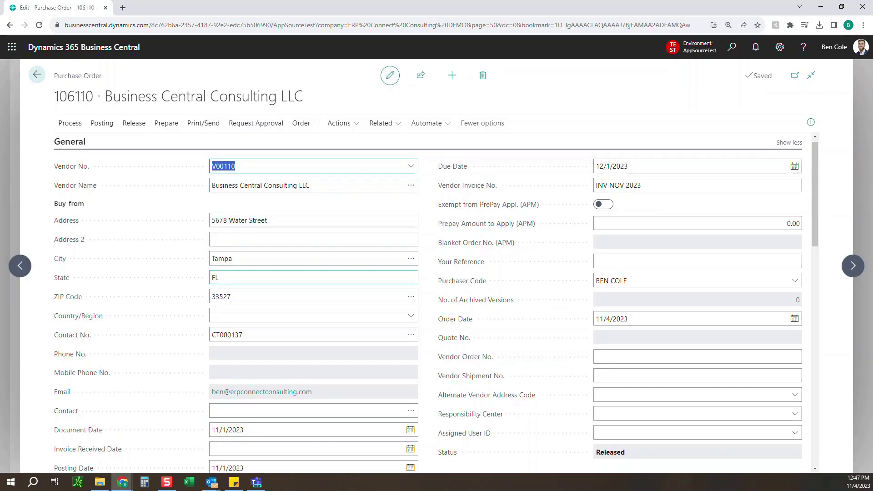
pyautogui.scroll(1, 436, 302)
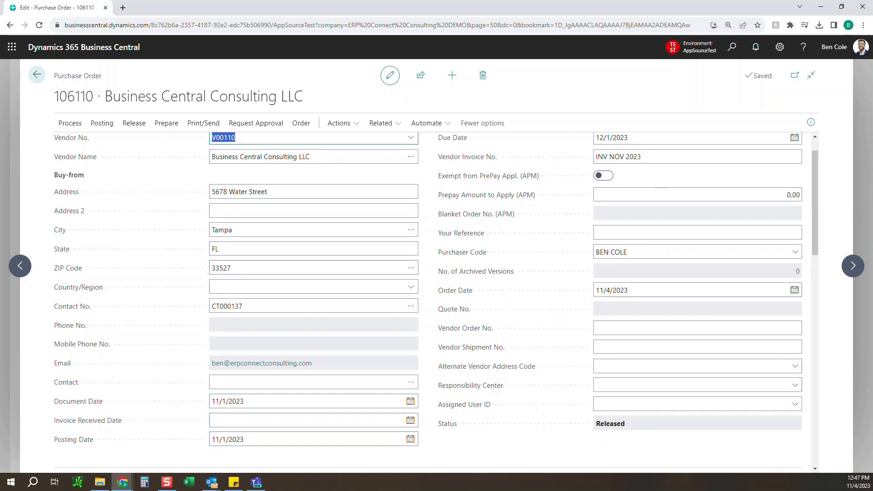
pyautogui.click(858, 482)
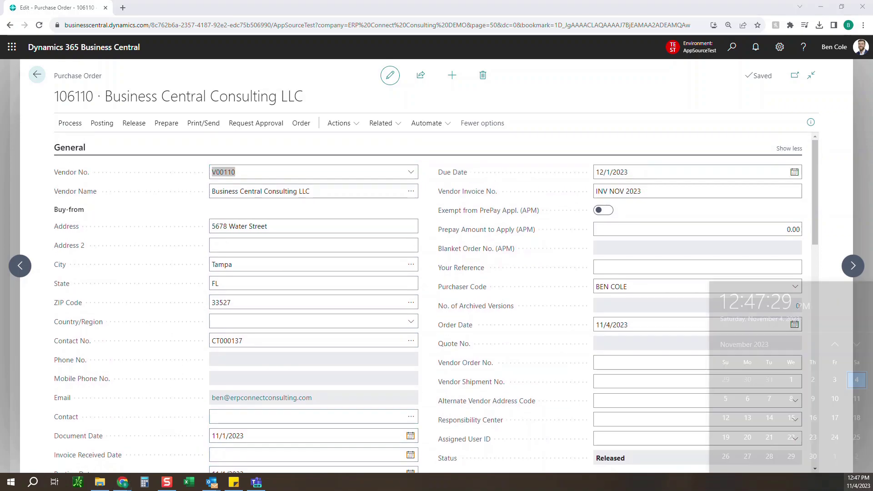
pyautogui.click(564, 98)
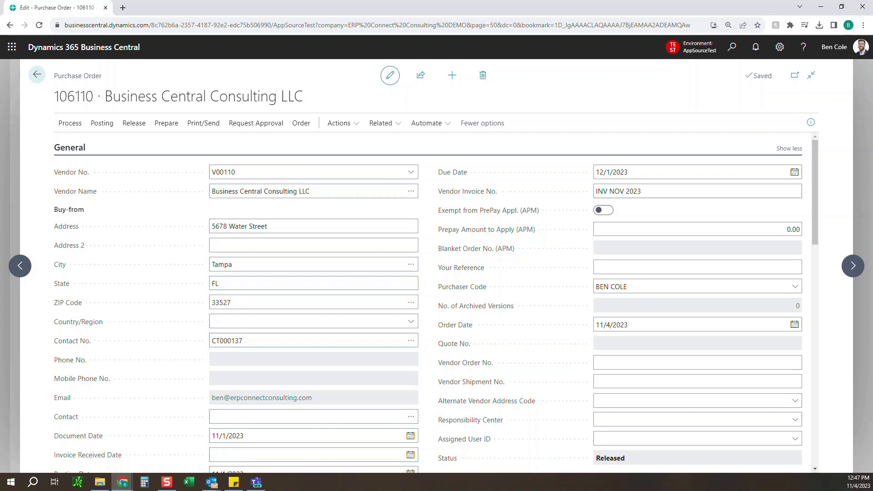
# Examine the order's Vendor Invoice No., status and line description, look at its posting actions without posting, and close it
pyautogui.click(653, 191)
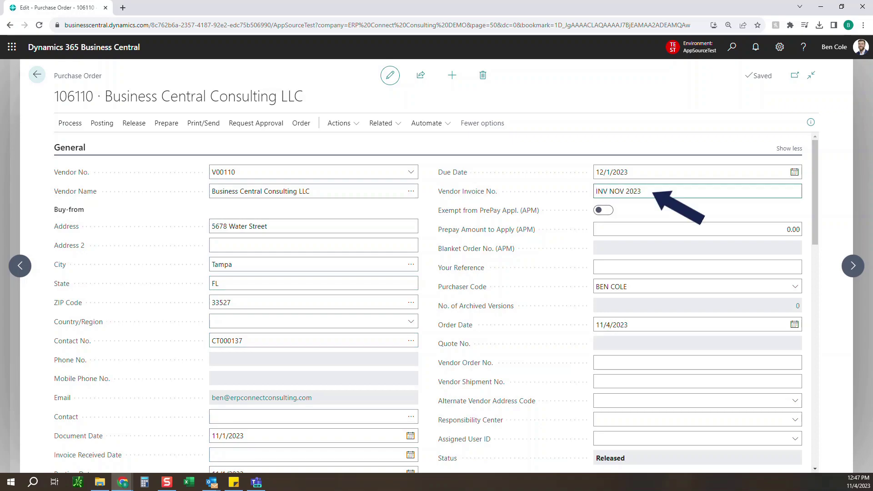
pyautogui.hotkey('ctrl', 'shift', 'Left')
pyautogui.hotkey('ctrl', 'shift', 'Left')
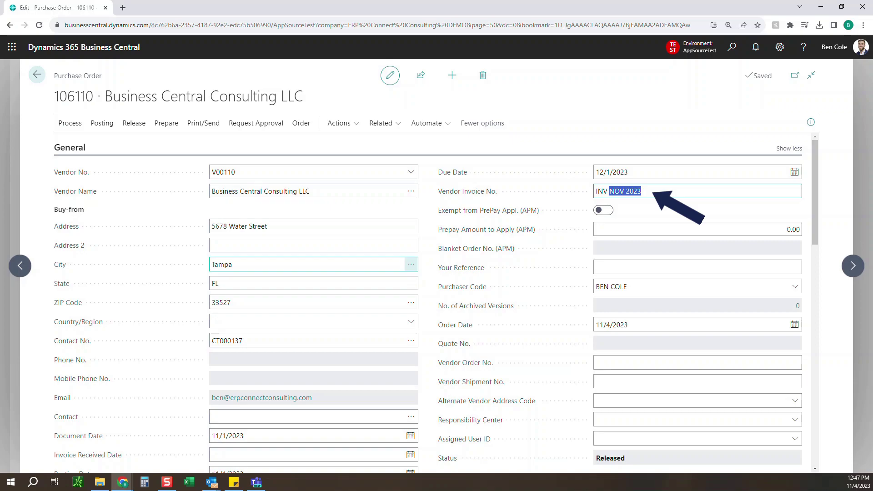
pyautogui.scroll(-3, 436, 300)
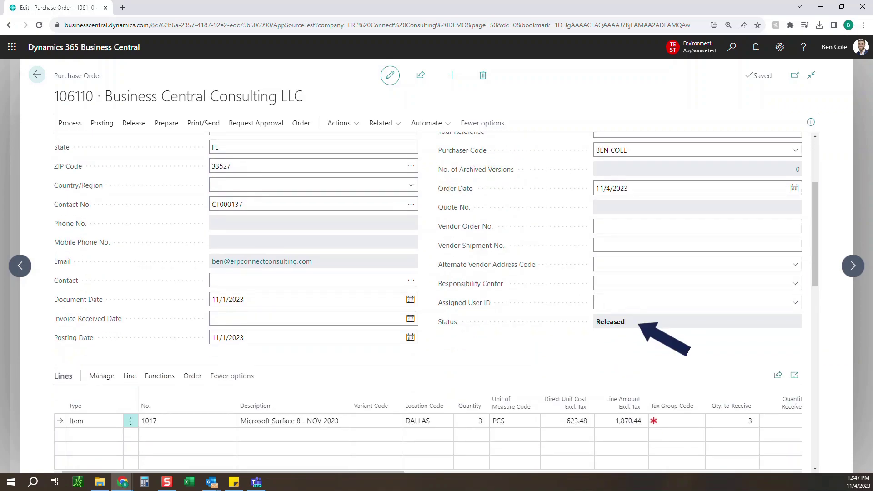
pyautogui.scroll(-1, 186, 404)
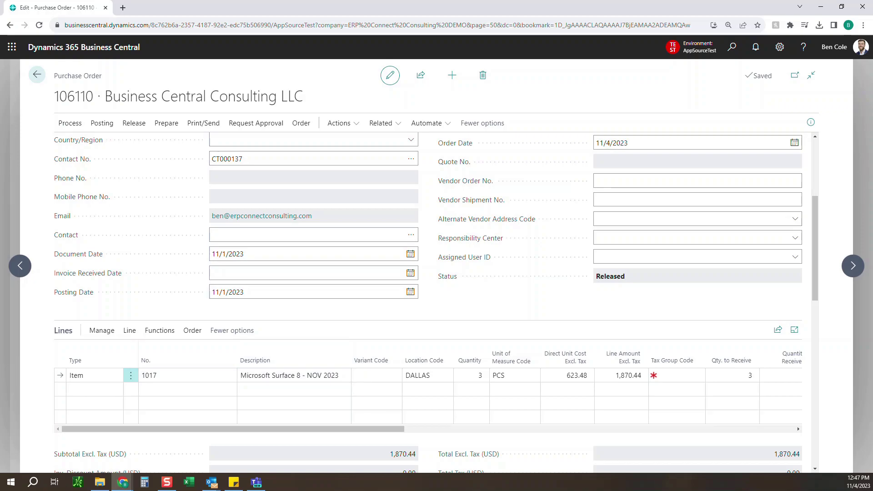
pyautogui.click(102, 124)
pyautogui.click(75, 145)
pyautogui.click(36, 75)
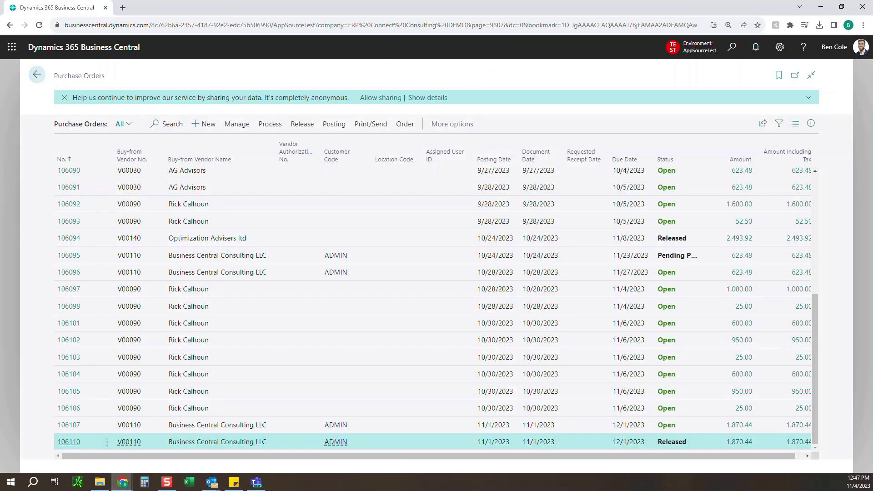
# Leave the purchase orders and open the Purchase Invoices list by searching for "Purchase Inv"
pyautogui.click(37, 75)
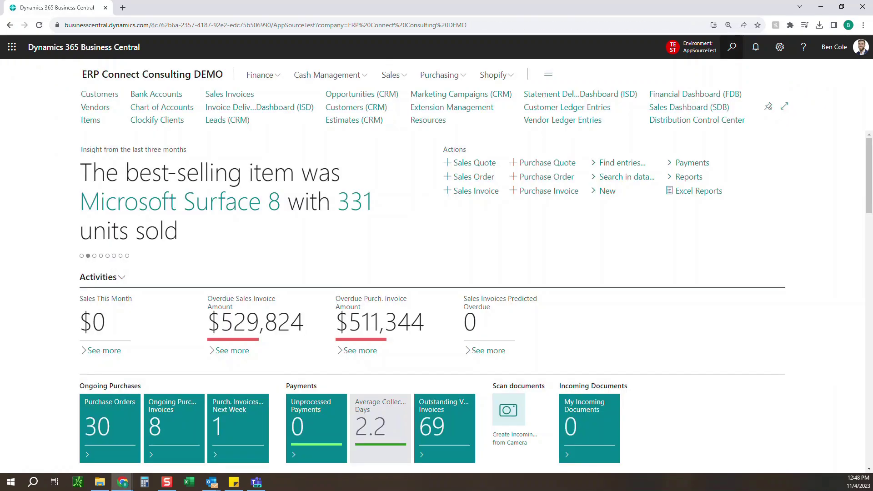
pyautogui.hotkey('alt', 'q')
pyautogui.write('Purchase Inv')
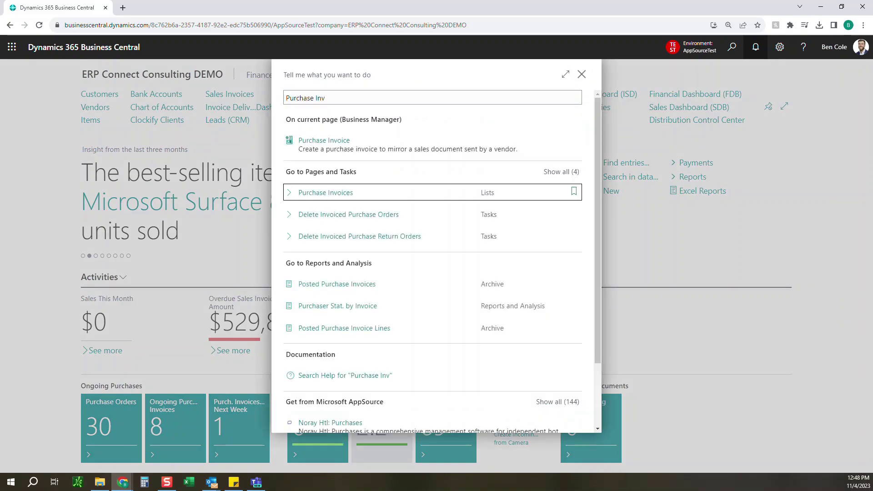
pyautogui.press('Return')
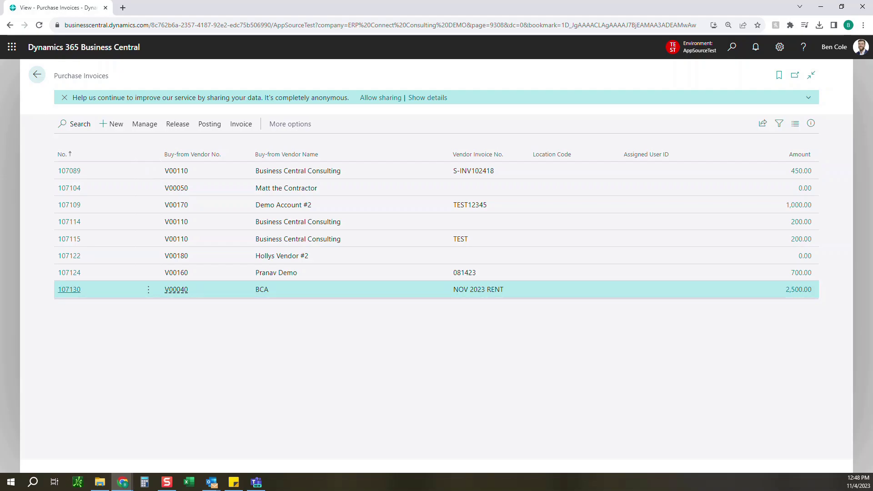
# Open the BCA purchase invoice and check its document date, posting date, due date and Vendor Invoice No
pyautogui.click(69, 290)
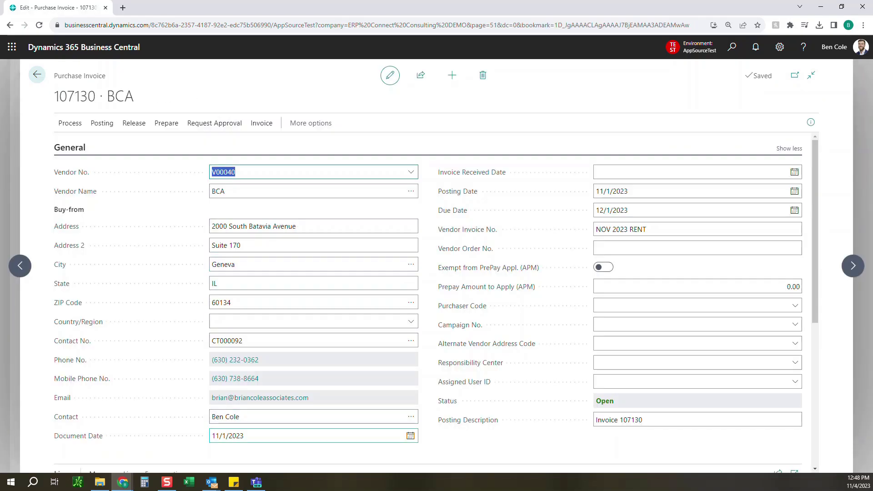
pyautogui.click(246, 436)
pyautogui.press('Tab')
pyautogui.press('Tab')
pyautogui.press('Tab')
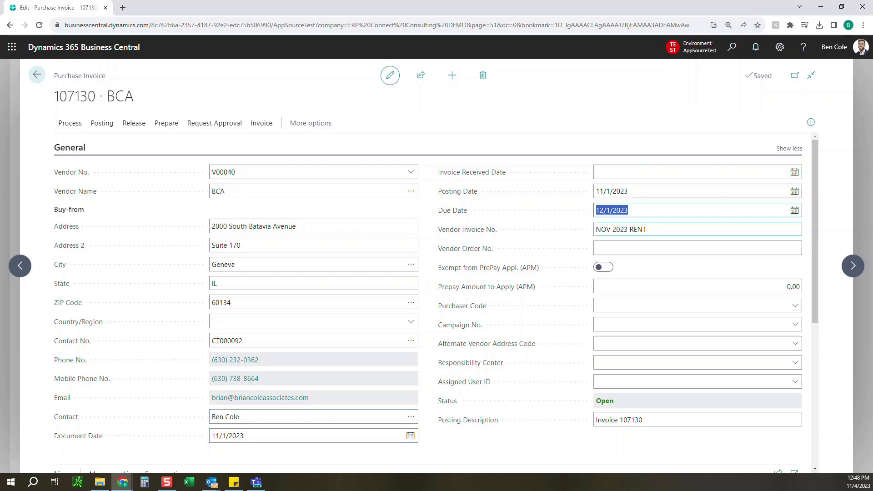
pyautogui.click(613, 229)
pyautogui.moveTo(648, 229); pyautogui.dragTo(601, 229)
pyautogui.click(564, 239)
# Examine the invoice's status and the month and year in the description of its G/L Account line
pyautogui.scroll(-5, 432, 300)
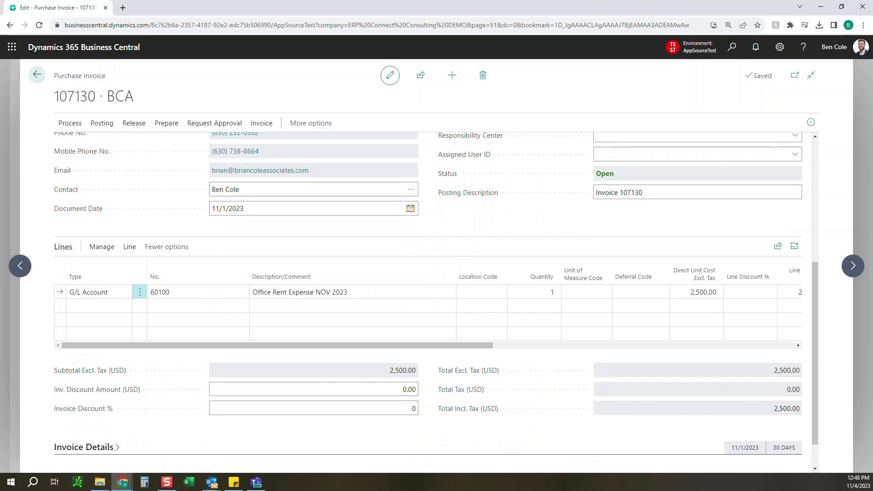
pyautogui.moveTo(616, 174); pyautogui.dragTo(602, 174)
pyautogui.click(616, 174)
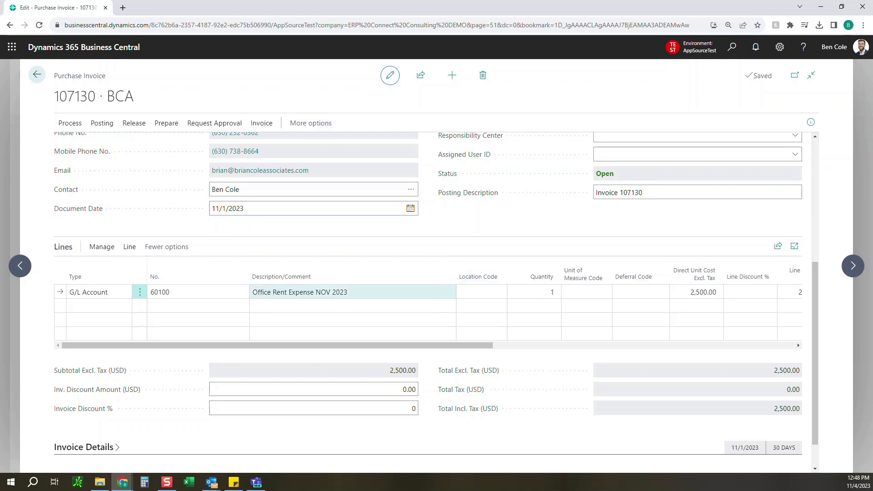
pyautogui.click(302, 292)
pyautogui.click(302, 293)
pyautogui.moveTo(268, 293); pyautogui.dragTo(316, 292)
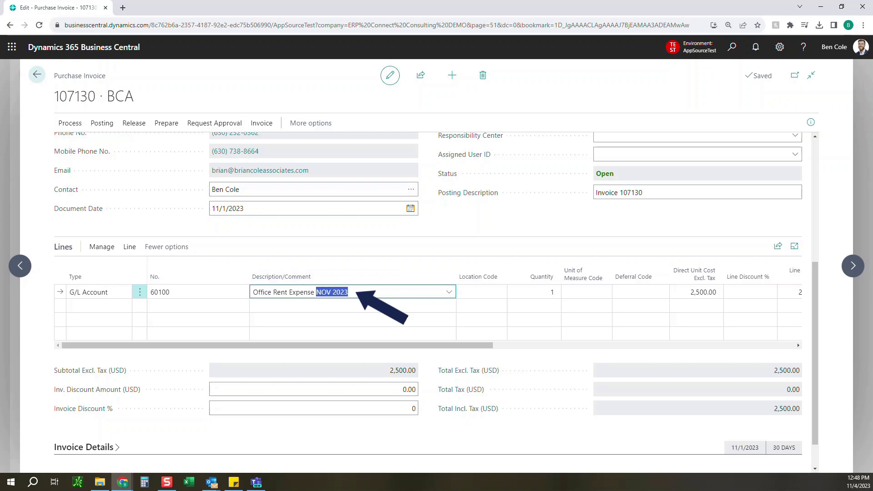
pyautogui.press('Escape')
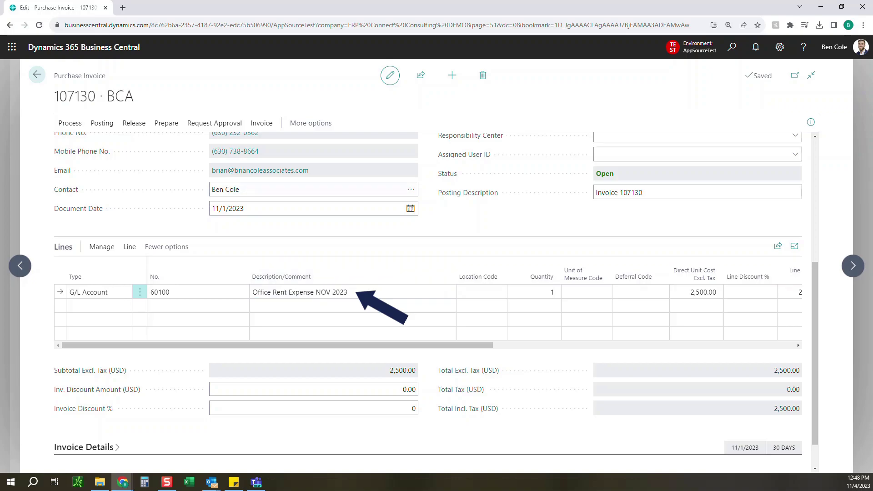